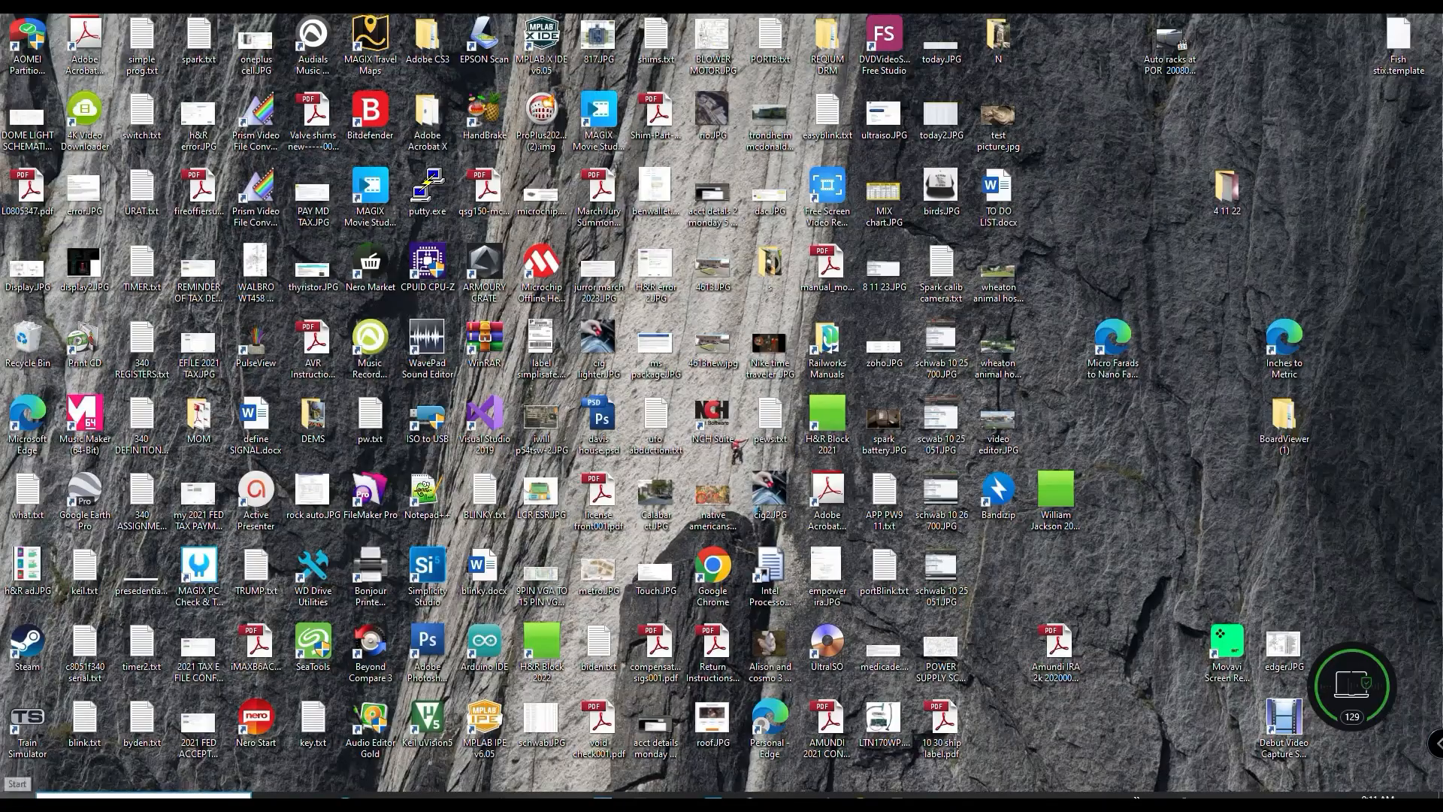
- Open Microsoft Edge and go to the Google homepage through a web search for google.com
click(345, 800)
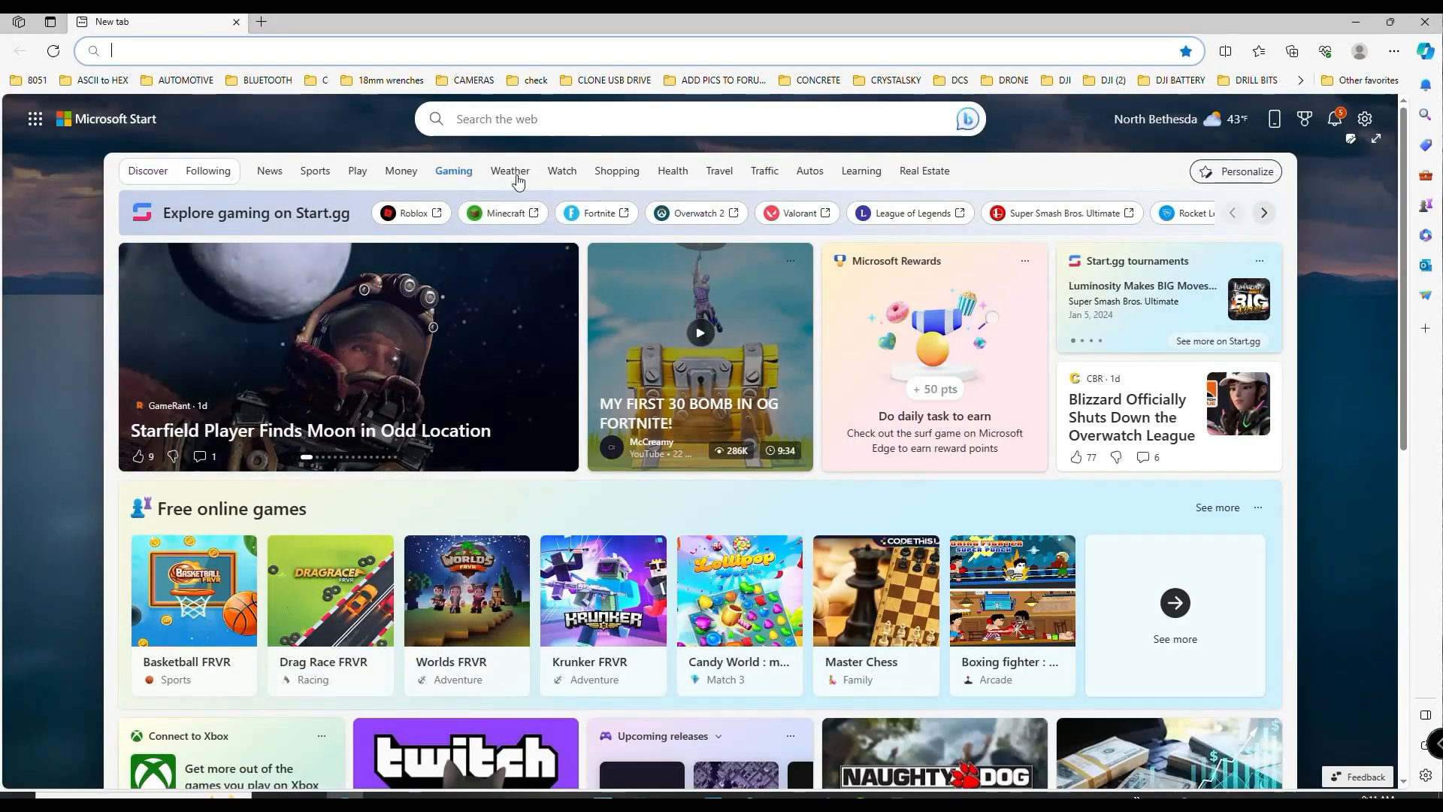
click(516, 140)
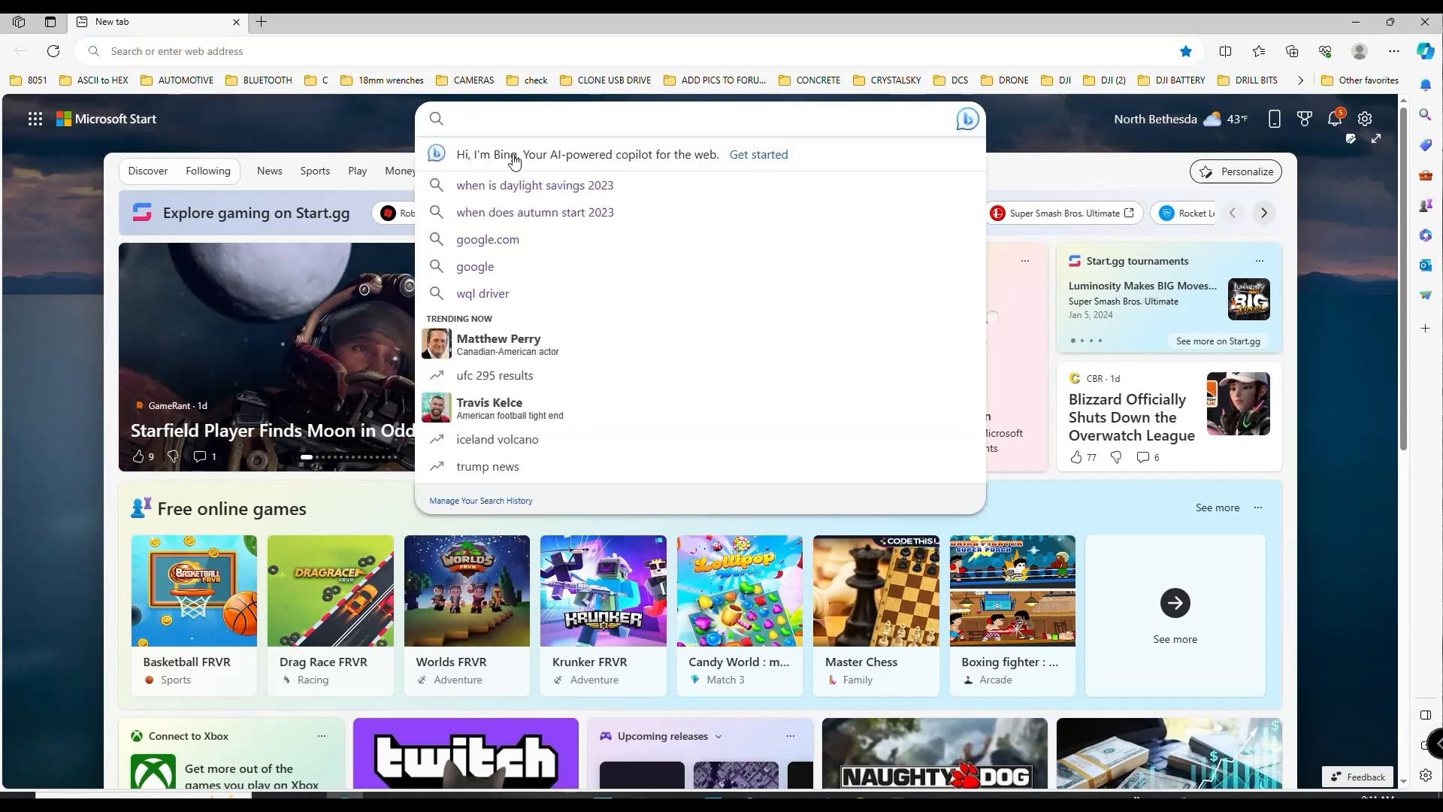
click(498, 240)
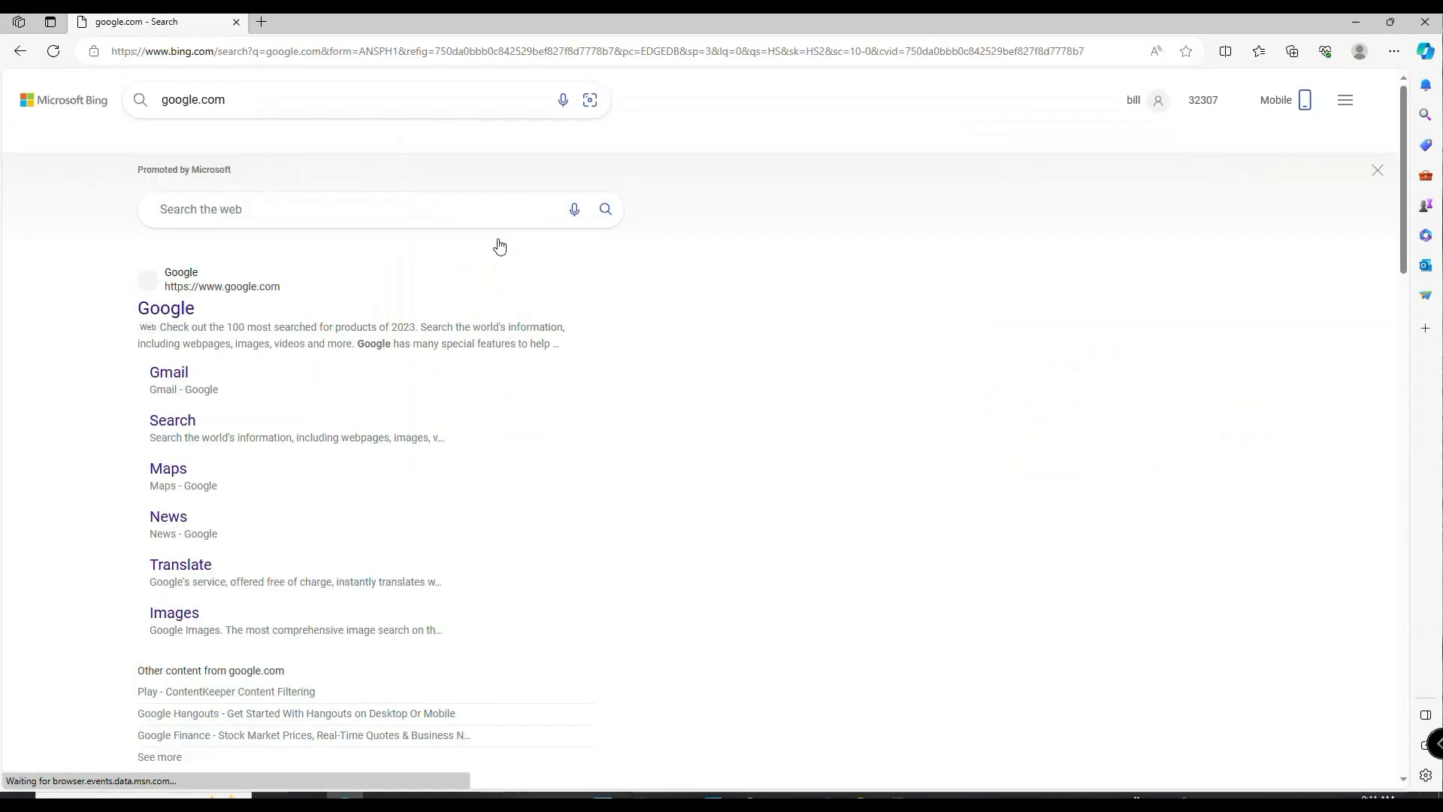
click(195, 309)
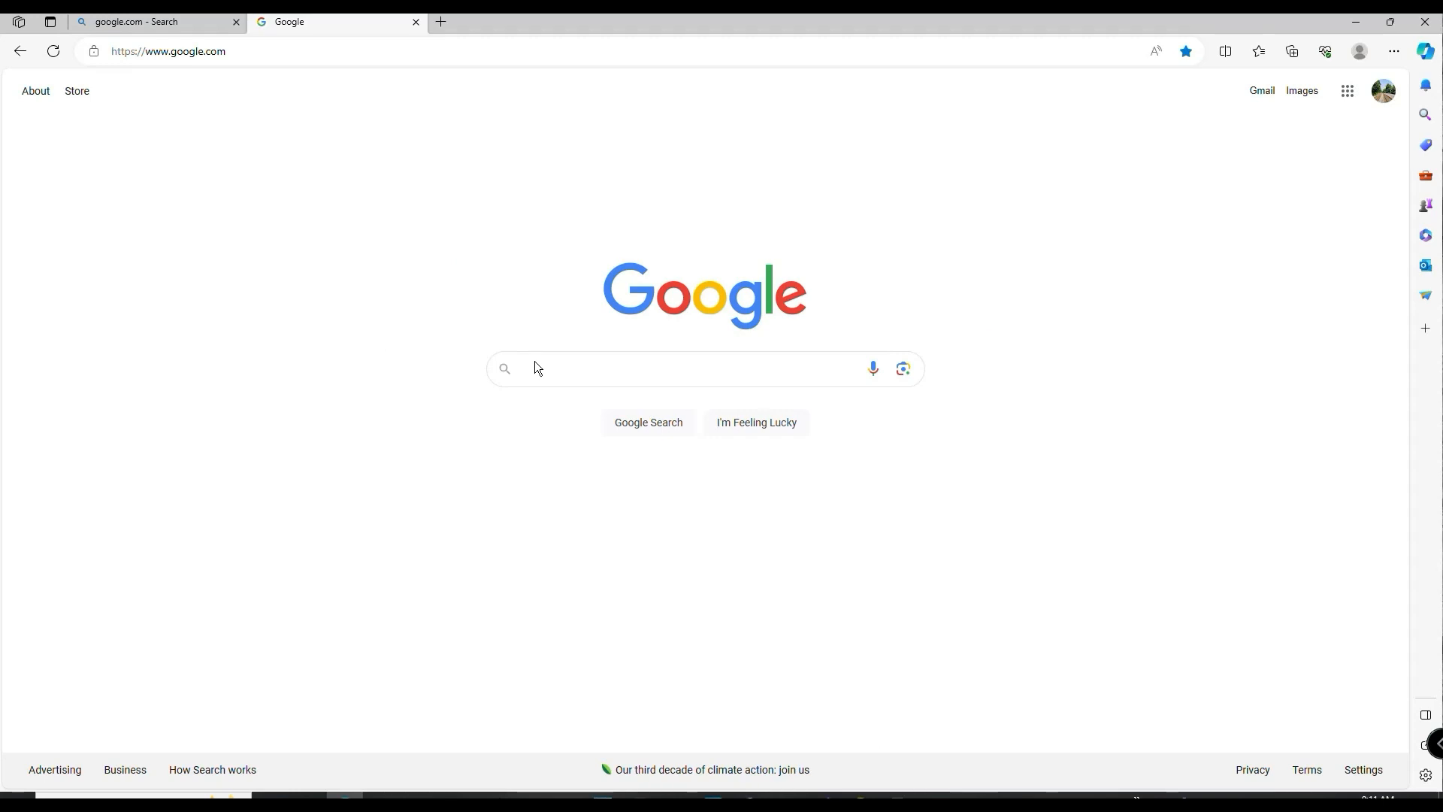
- Search Google for "nvidia drivers" and open NVIDIA's official driver download page
text(nv)
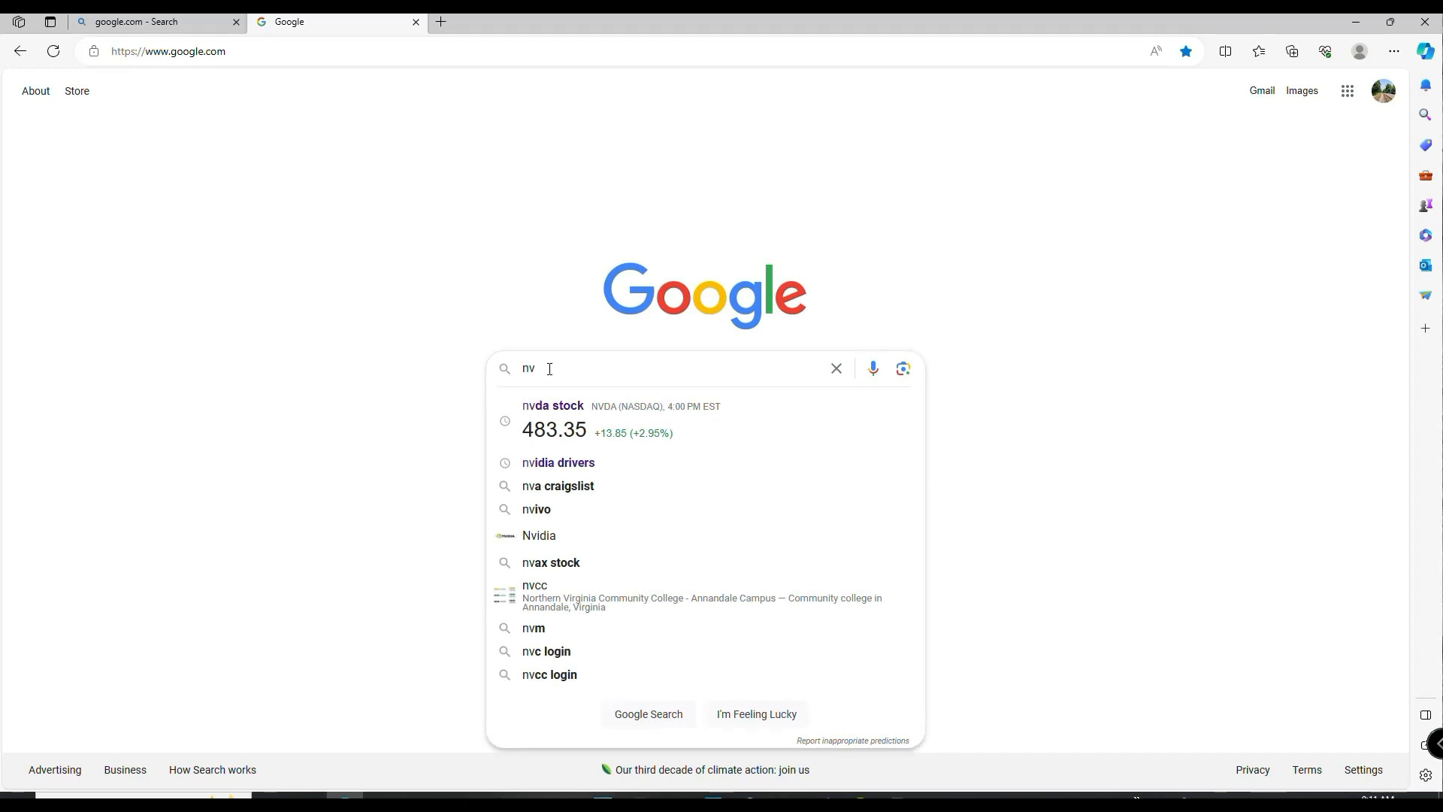
text(ida)
click(559, 401)
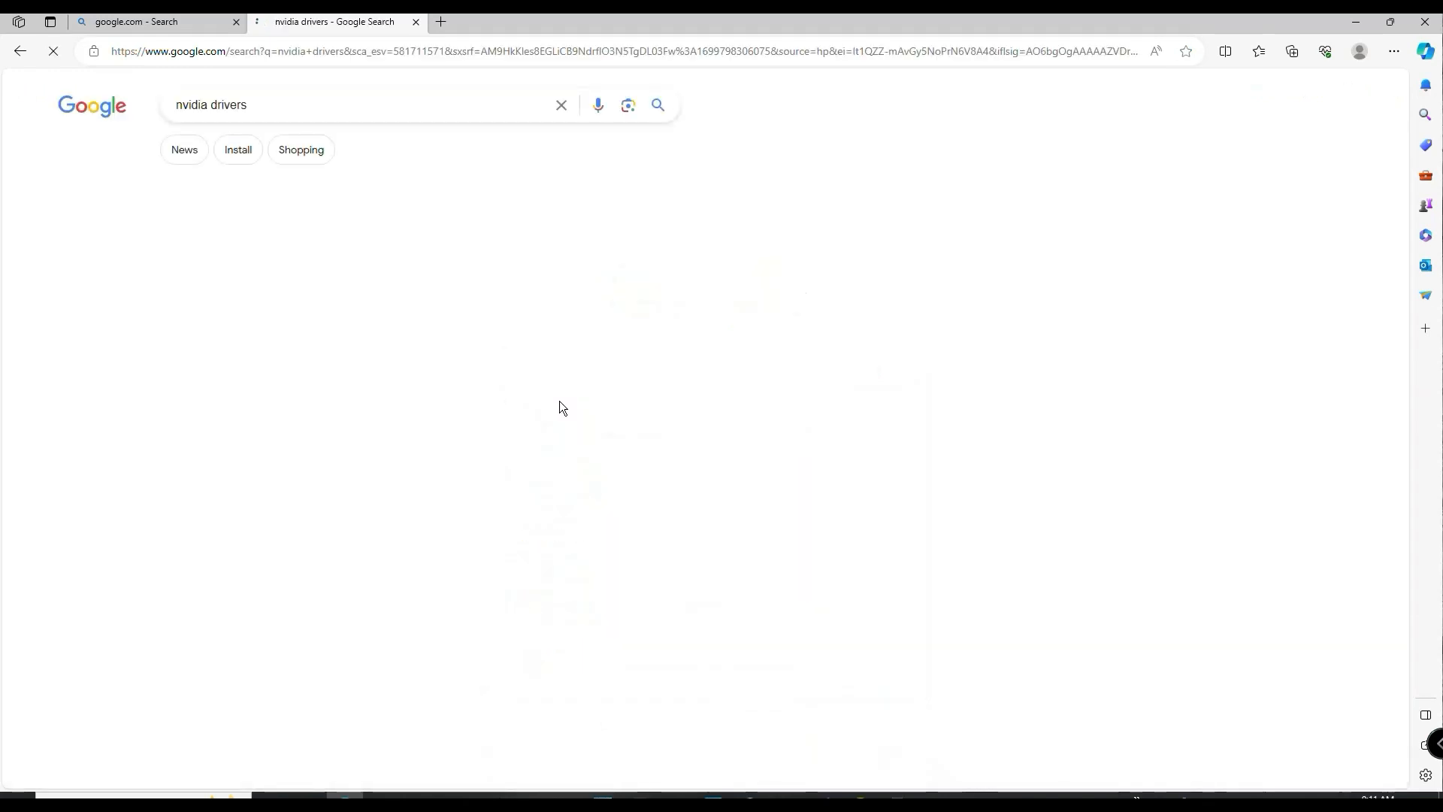
click(293, 263)
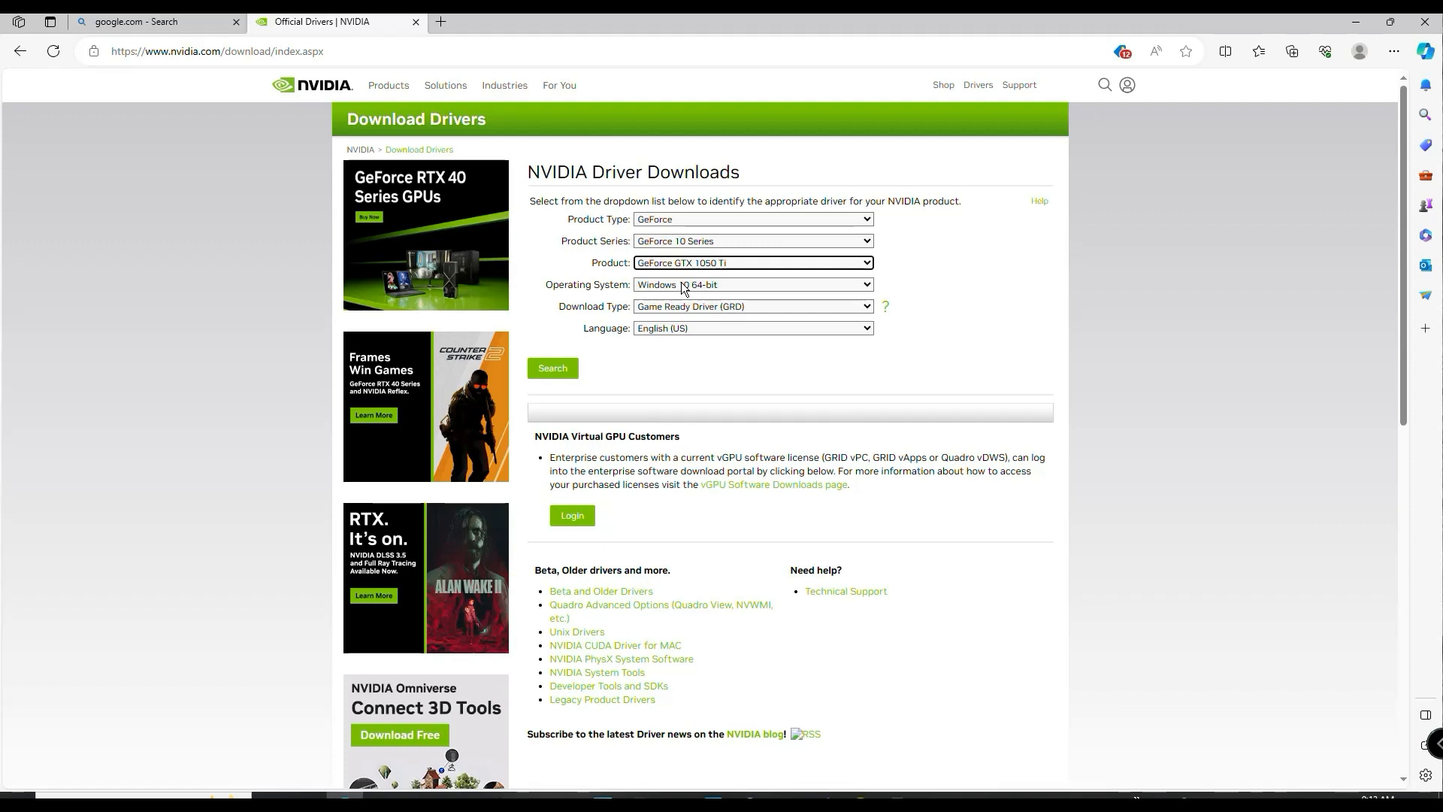
- Search for the GeForce GTX 1050 Ti driver with Windows 10 64-bit and Game Ready Driver (GRD) selected
click(685, 289)
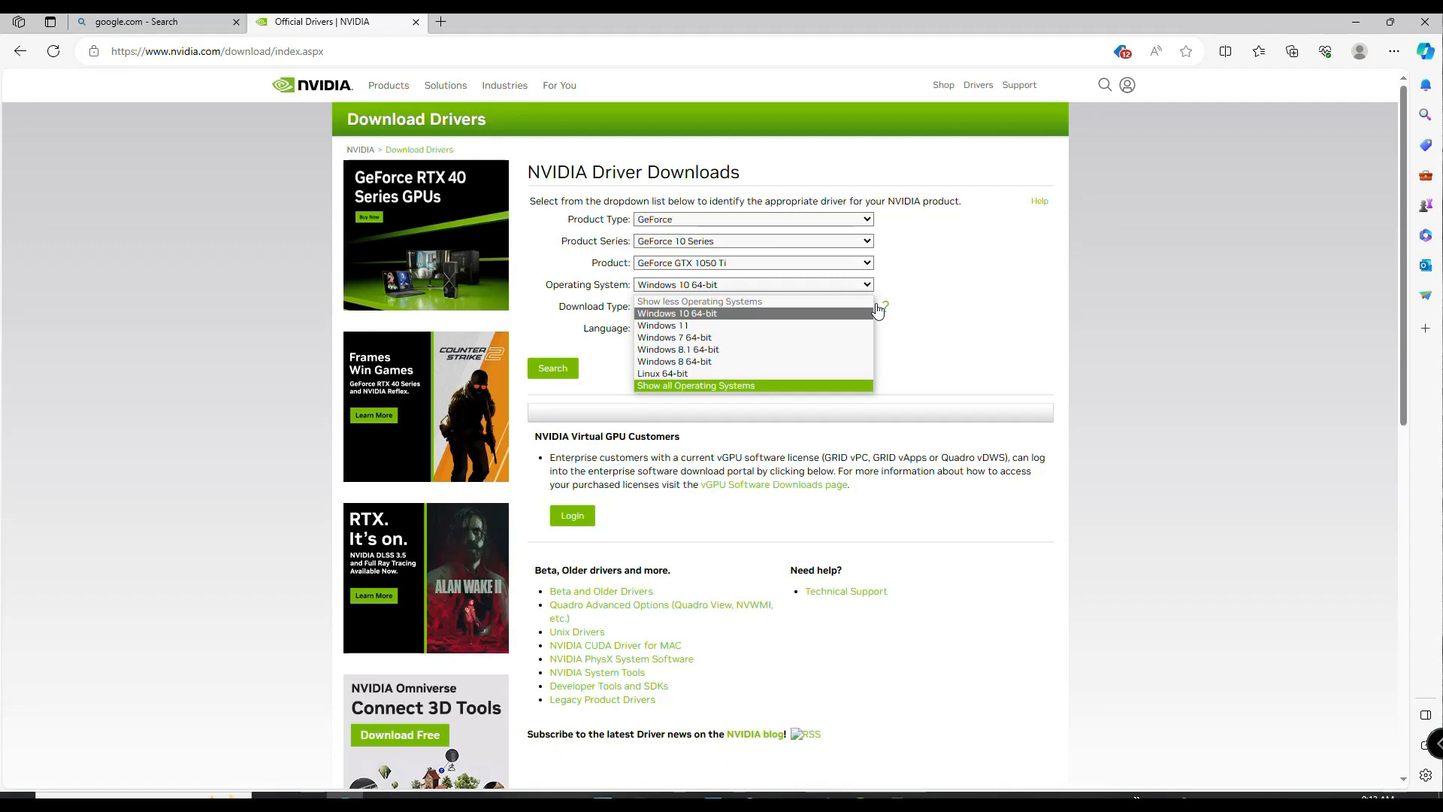
click(728, 311)
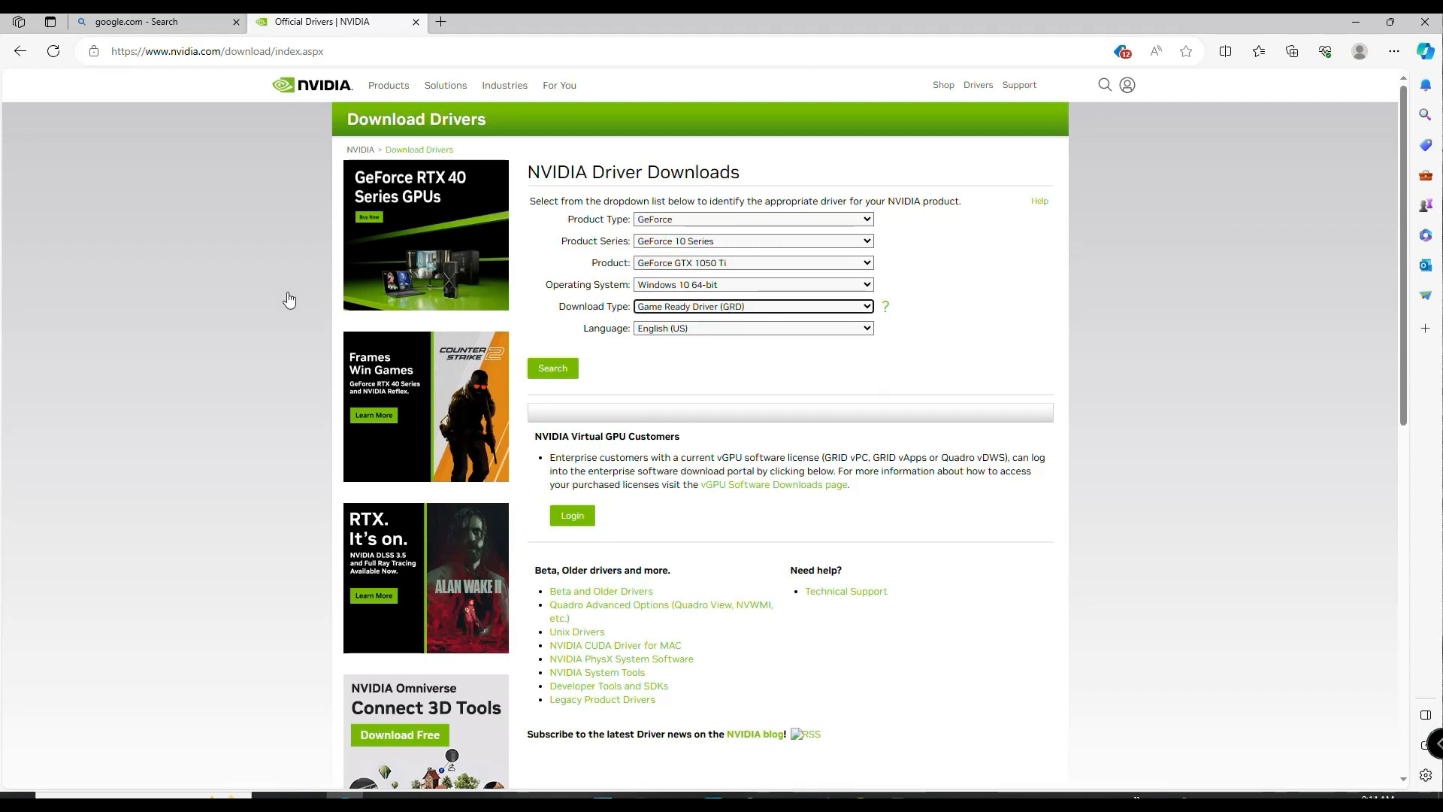
click(289, 296)
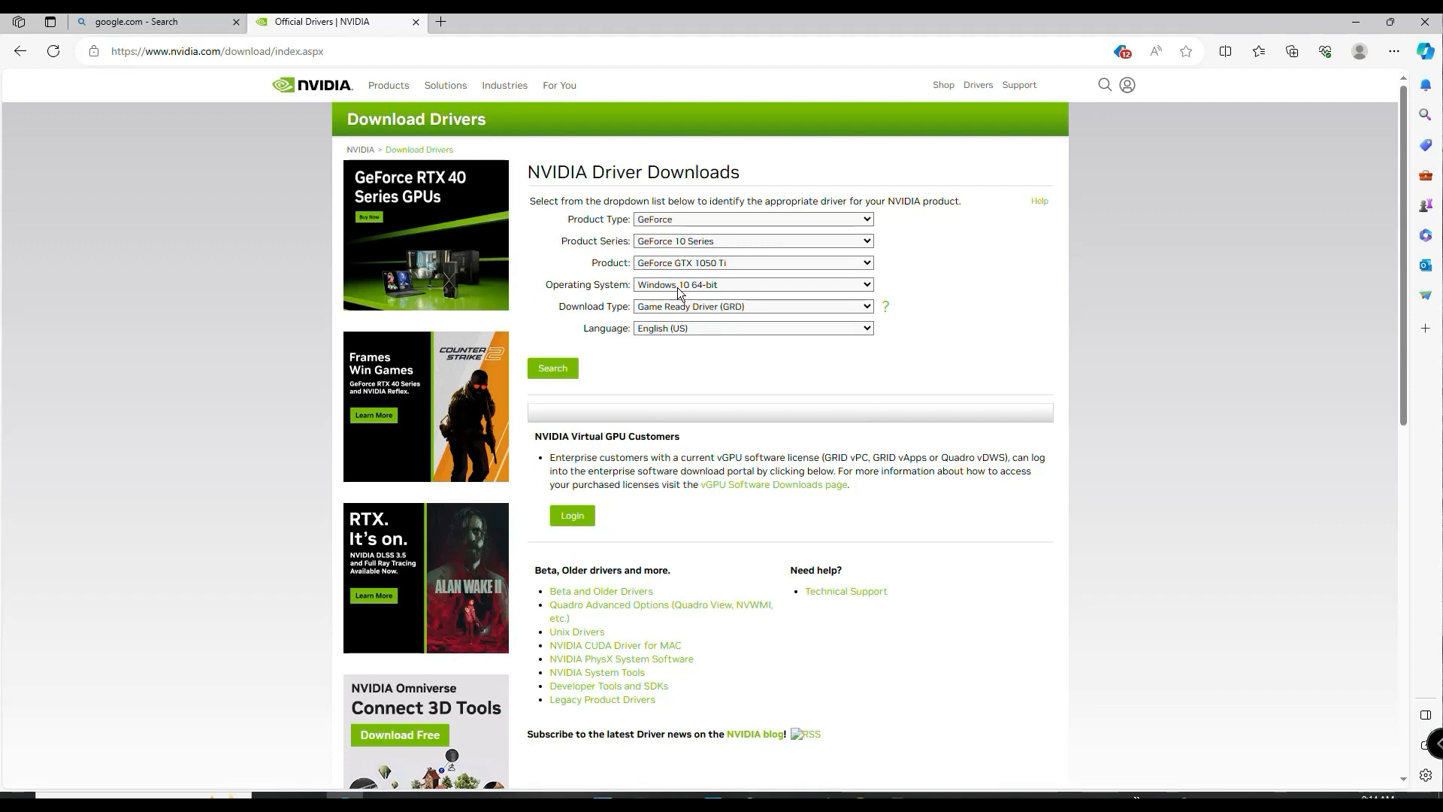
click(867, 304)
click(866, 300)
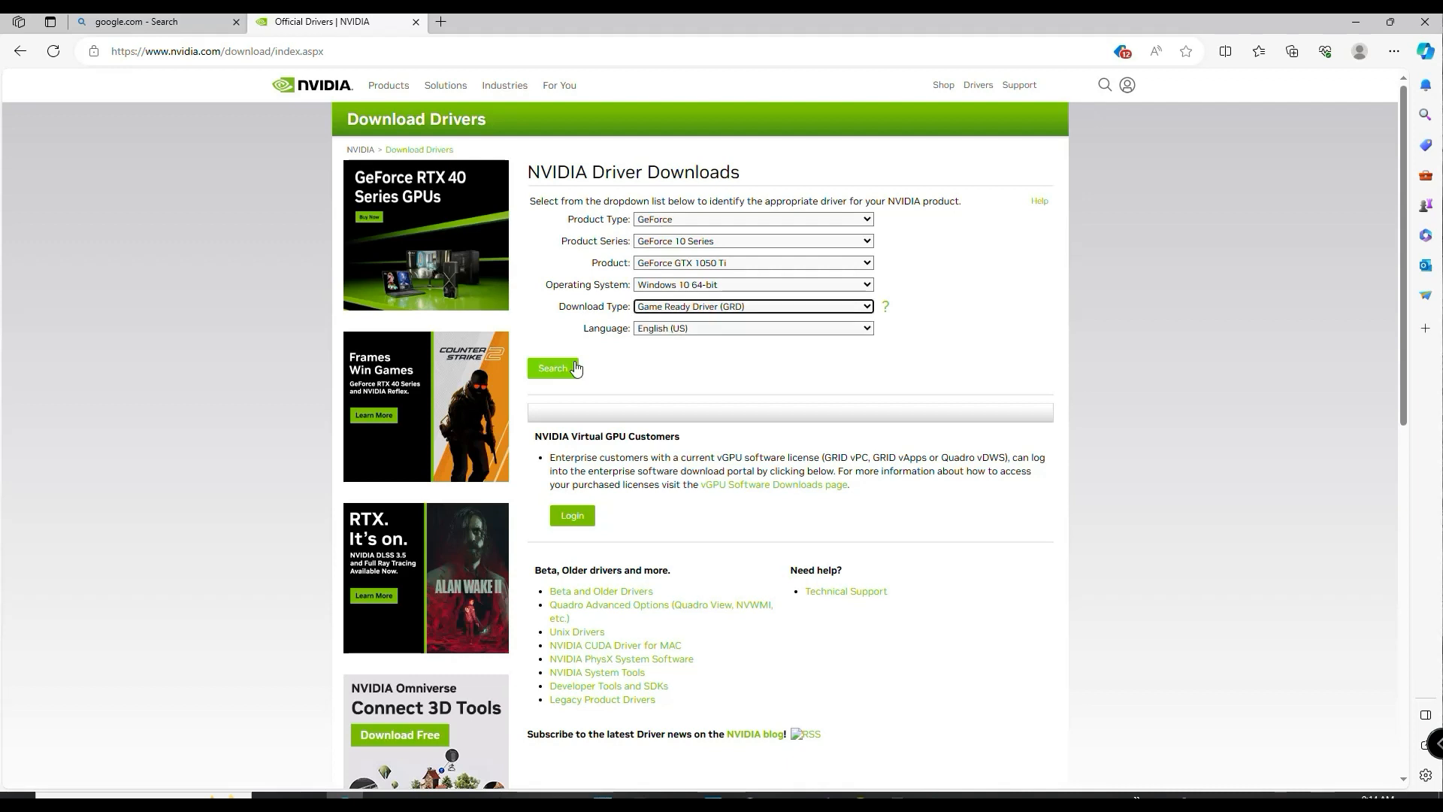
click(576, 367)
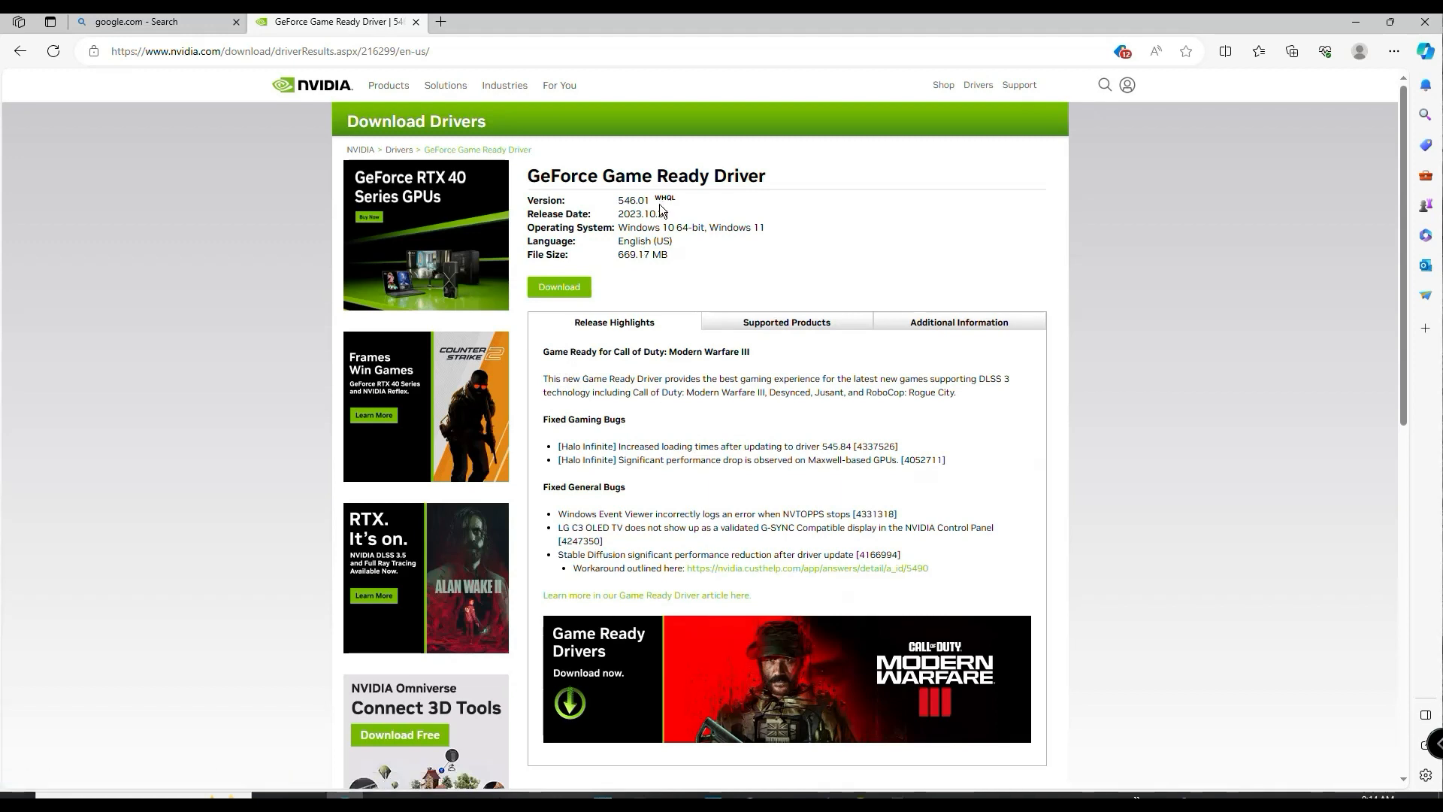
- Download the GeForce Game Ready Driver 546.01 installer and open the Downloads folder in File Explorer
click(573, 284)
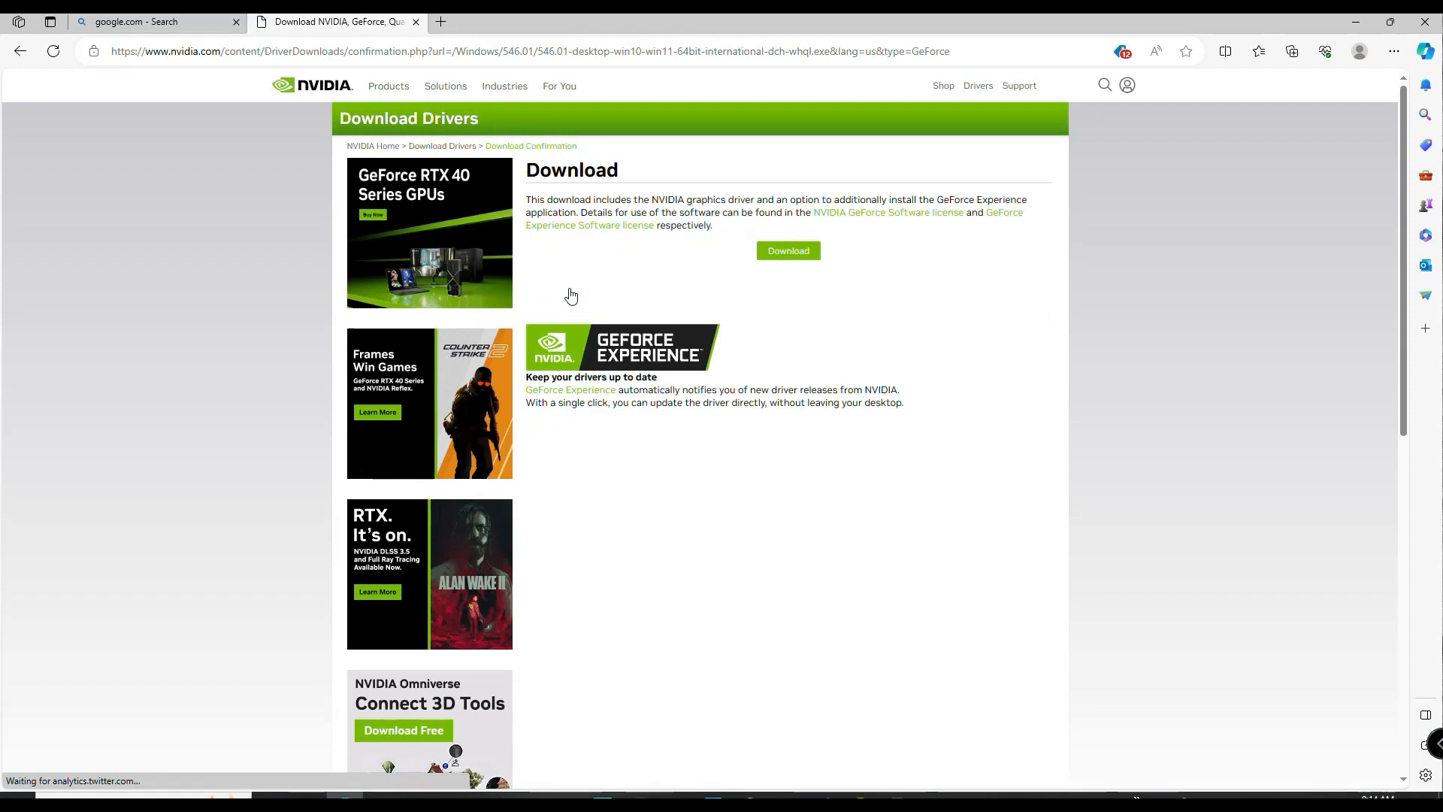
click(812, 256)
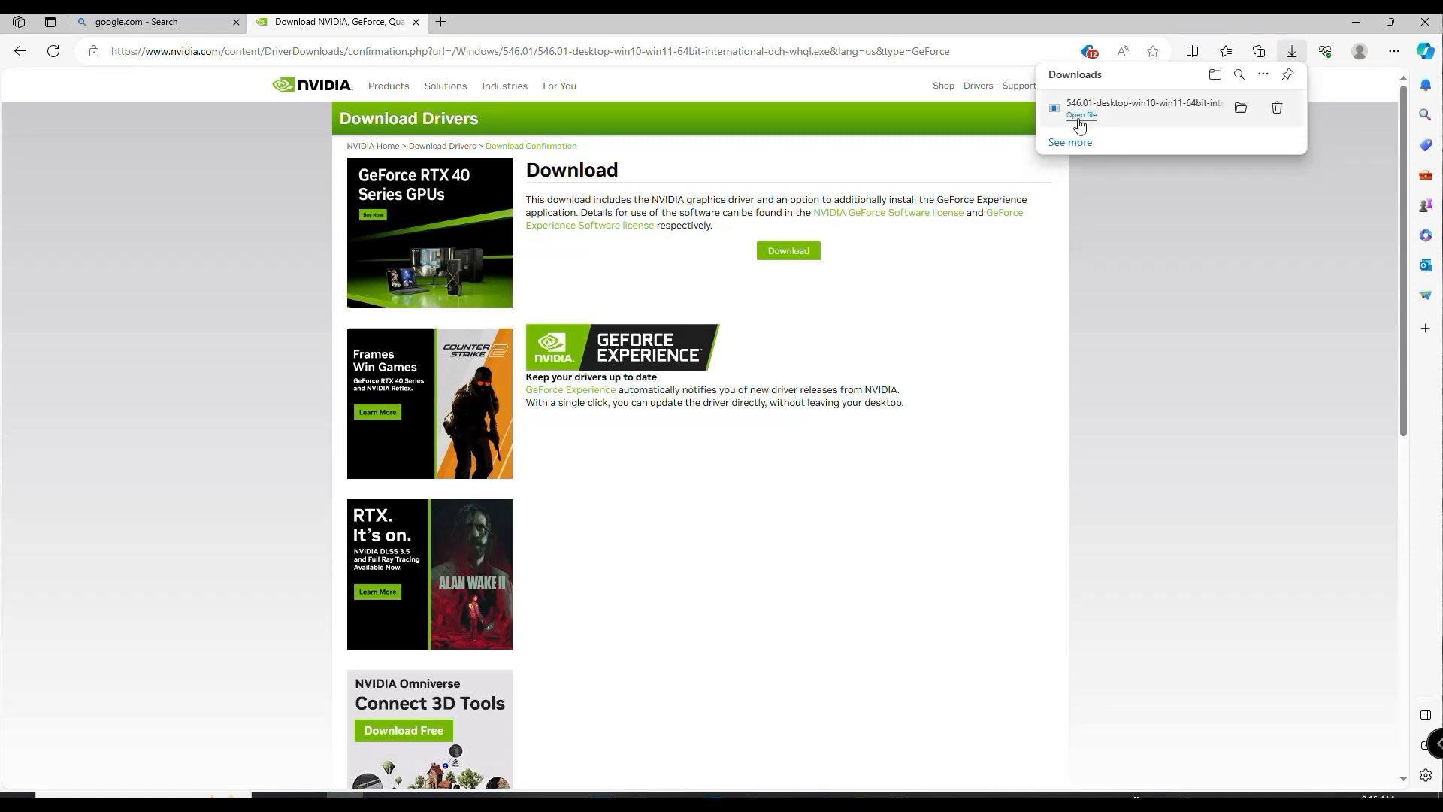
click(1081, 116)
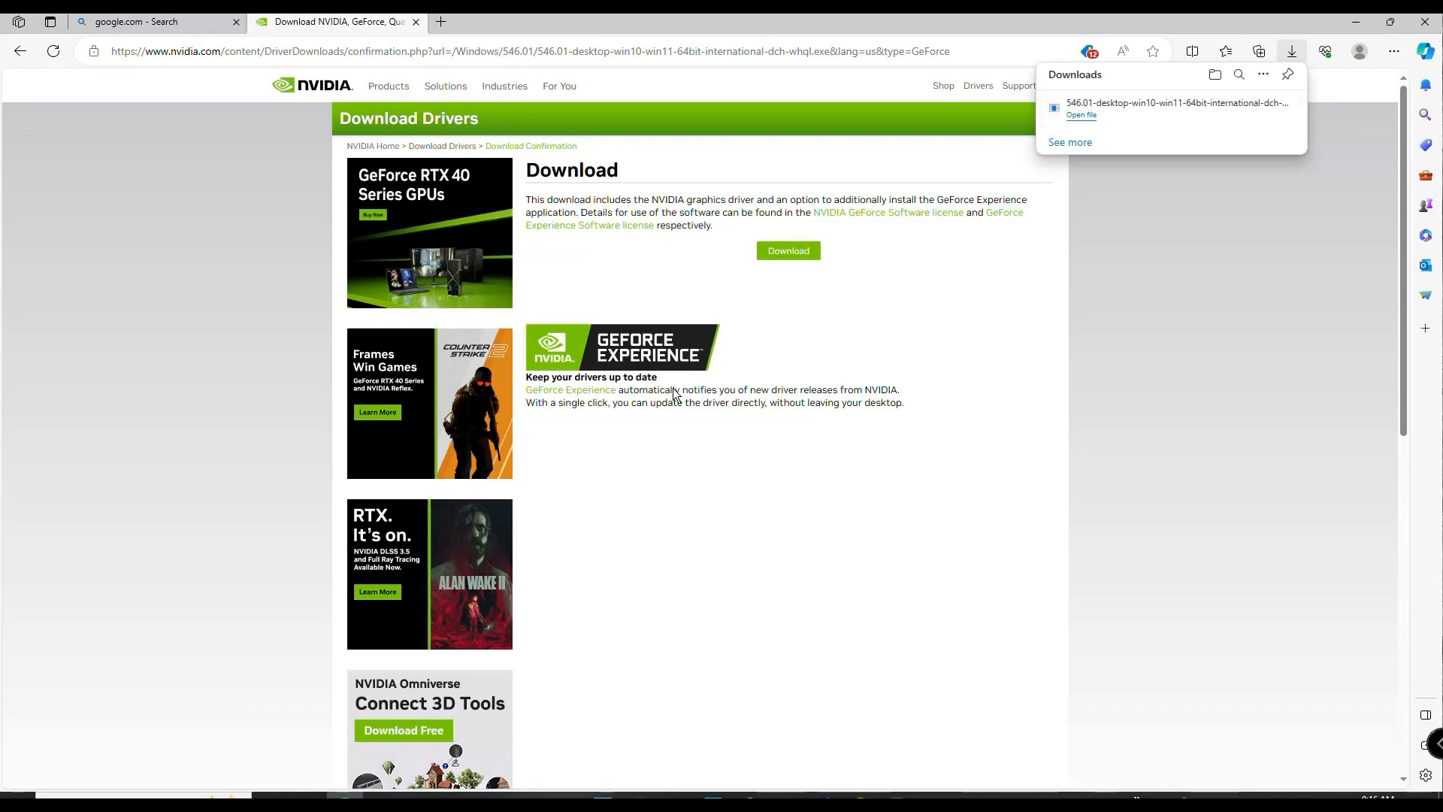
key(super+e)
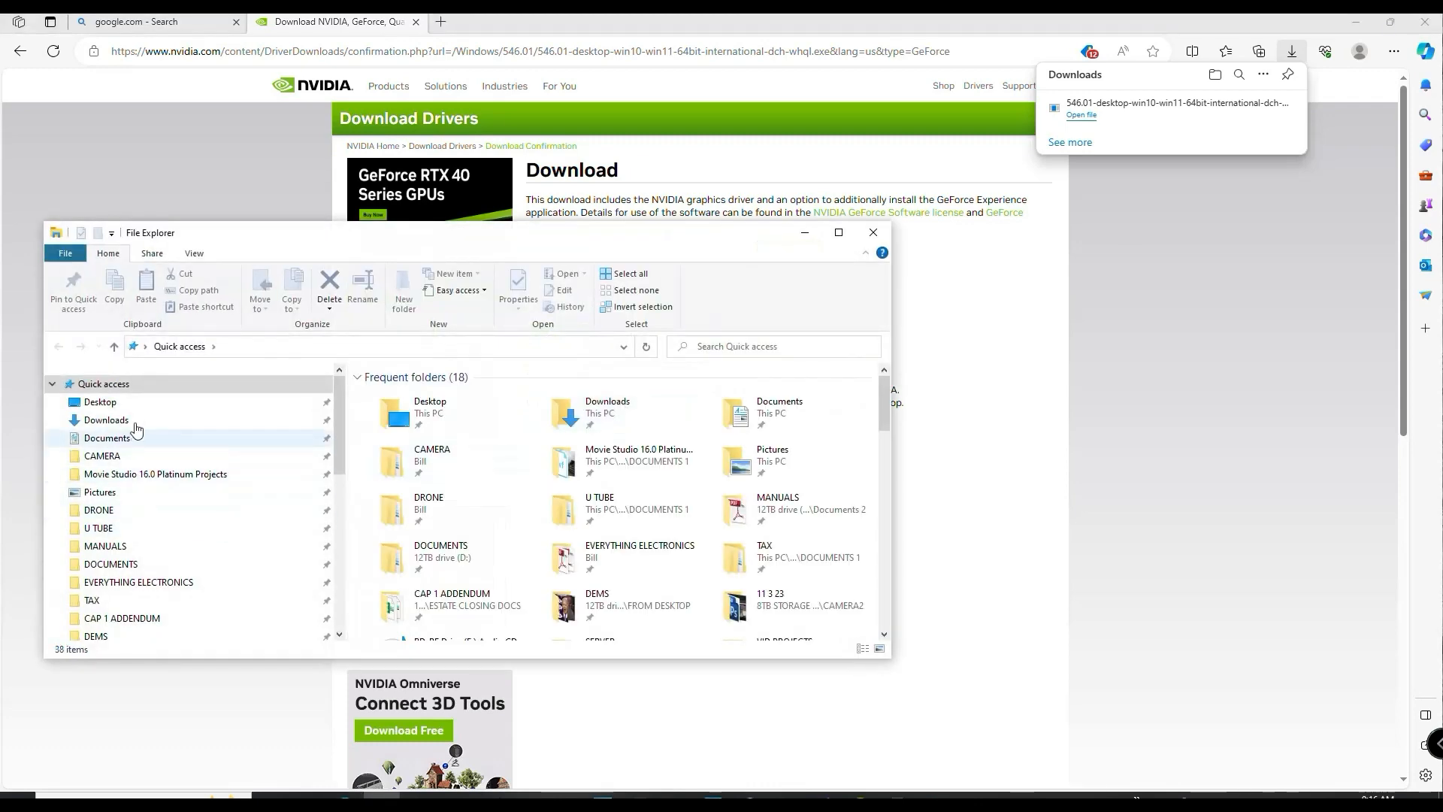
click(106, 419)
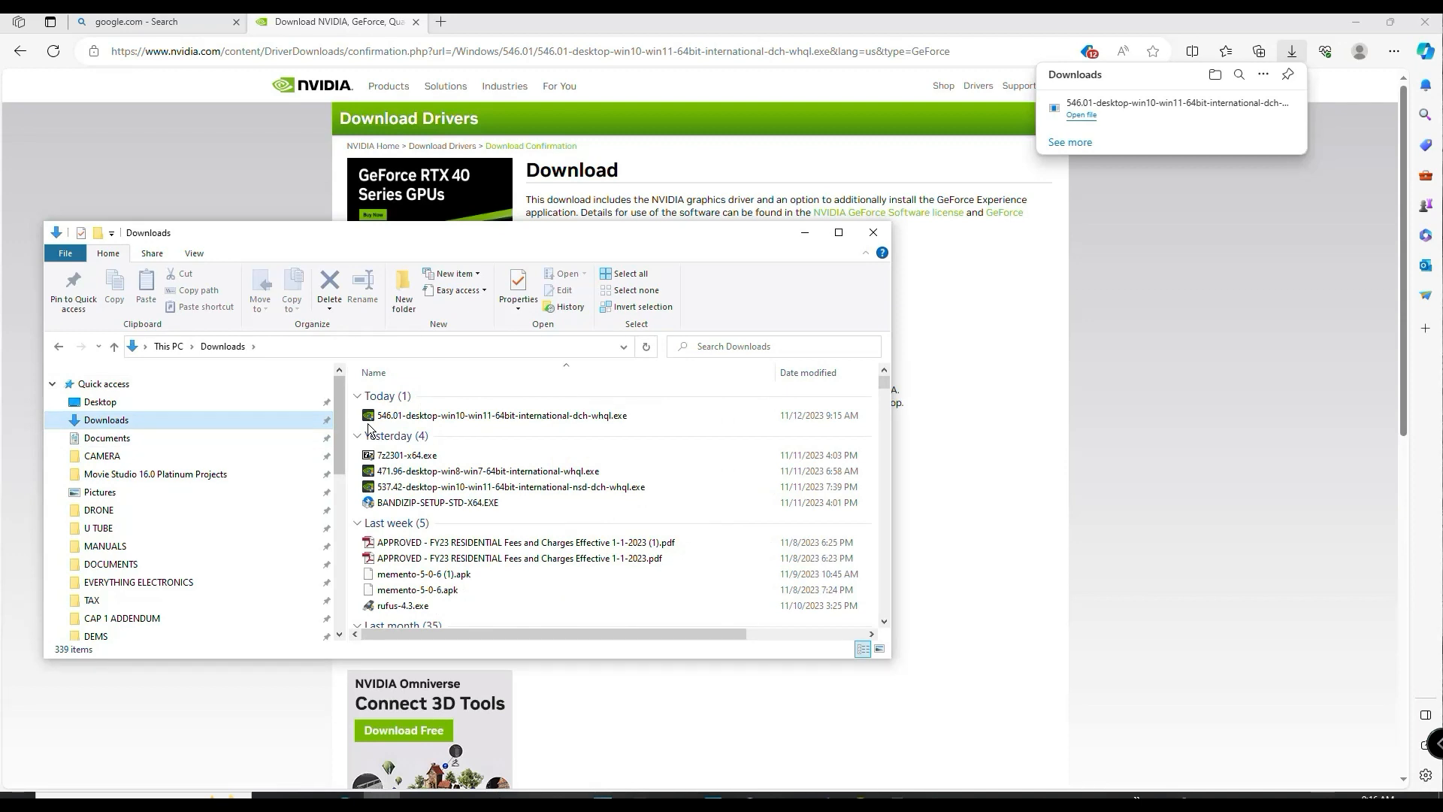
- Switch to 7-Zip File Manager and select 546.01-desktop-win10-win11-64bit-international-dch-whql.exe in the Downloads folder
click(17, 802)
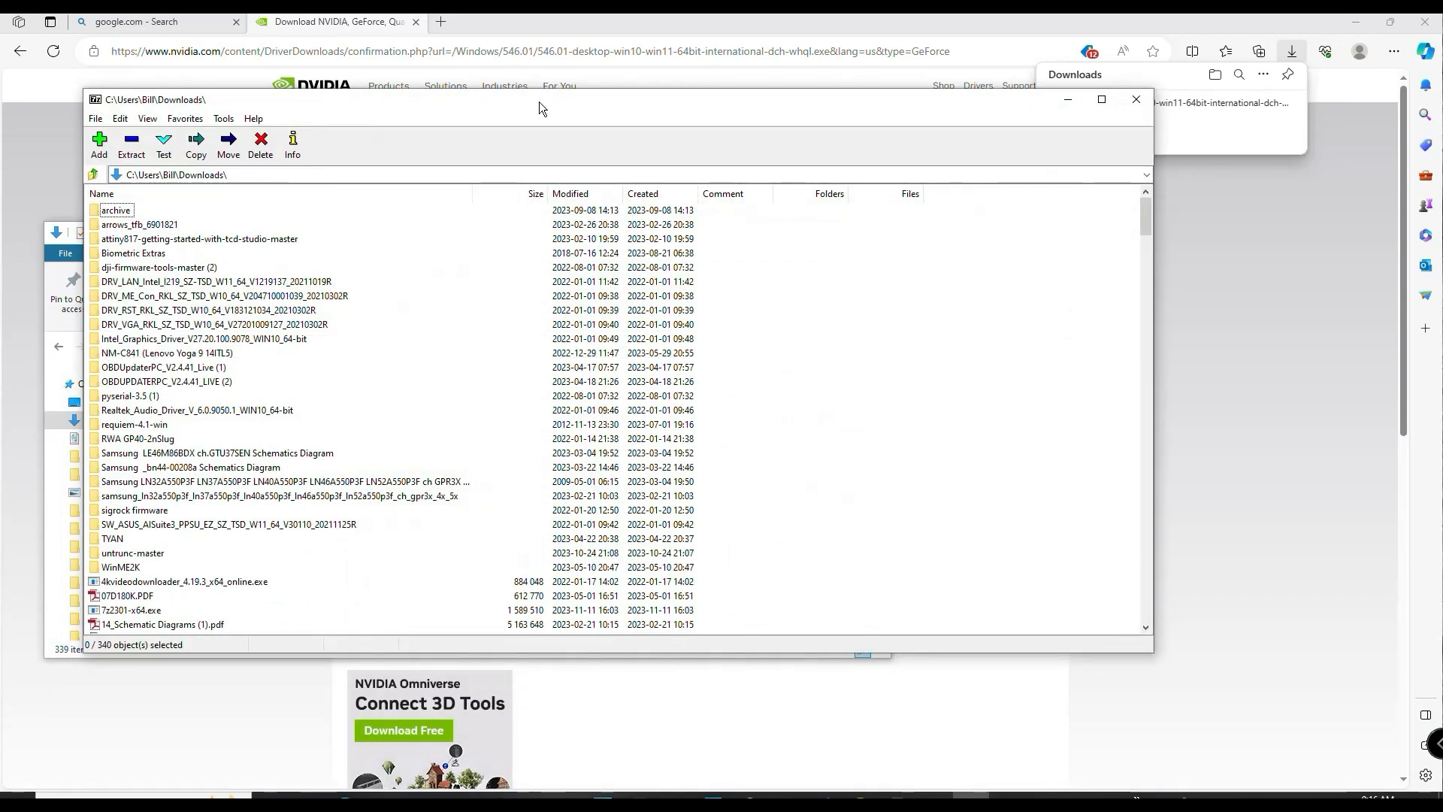
drag(539, 101, 668, 206)
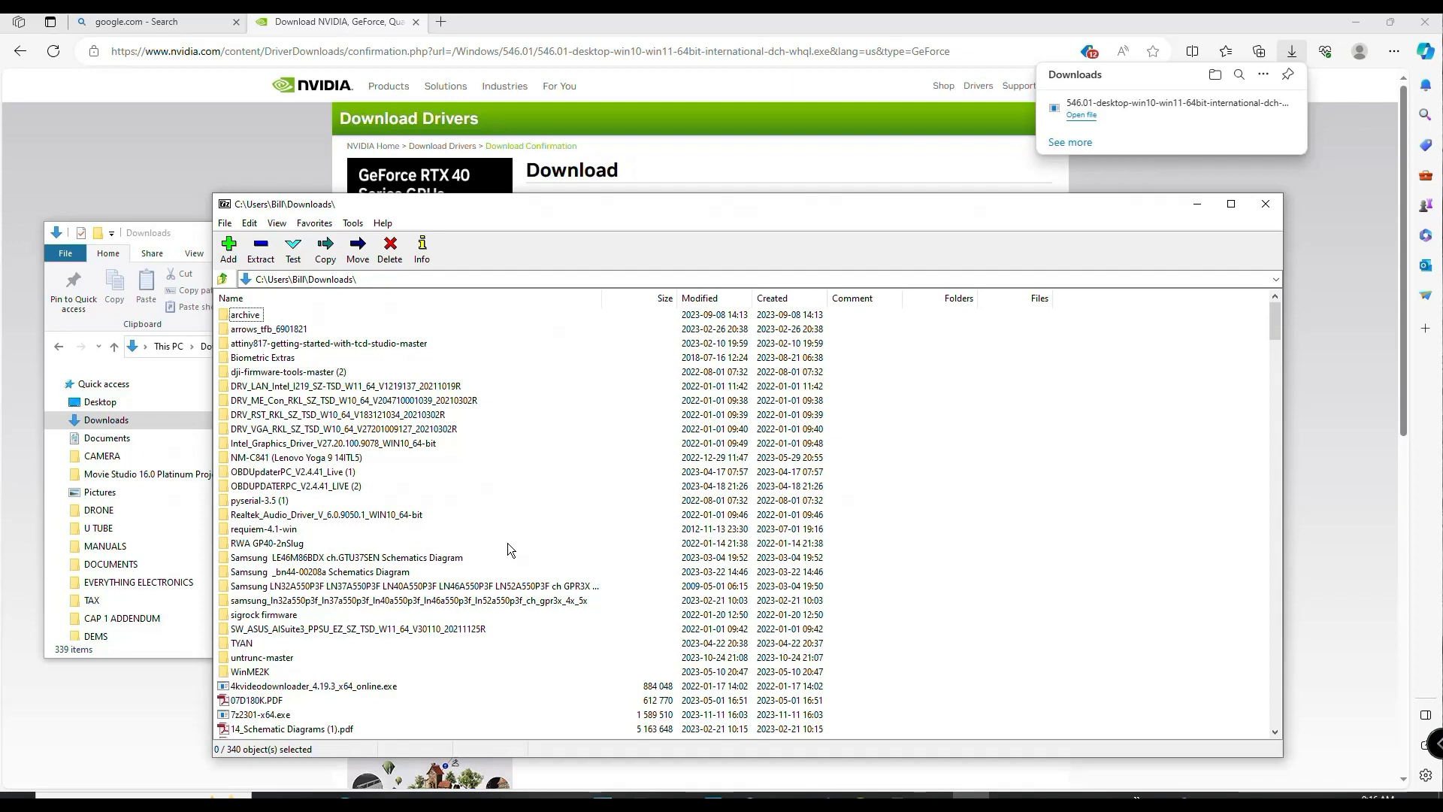
scroll(507, 543, down, 3)
click(357, 673)
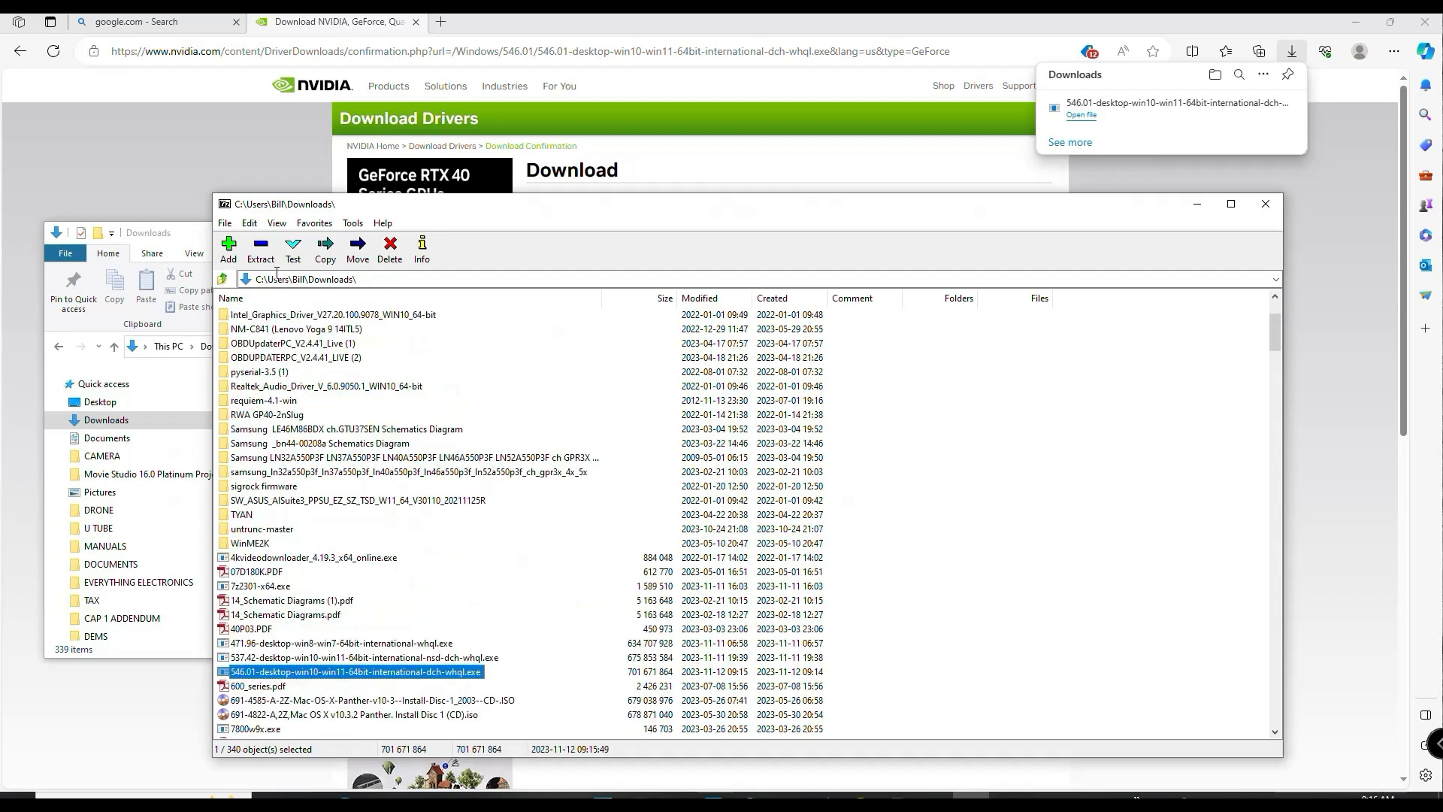
- Set the extraction destination of the selected driver installer to a new folder named extract3 inside Documents
click(261, 250)
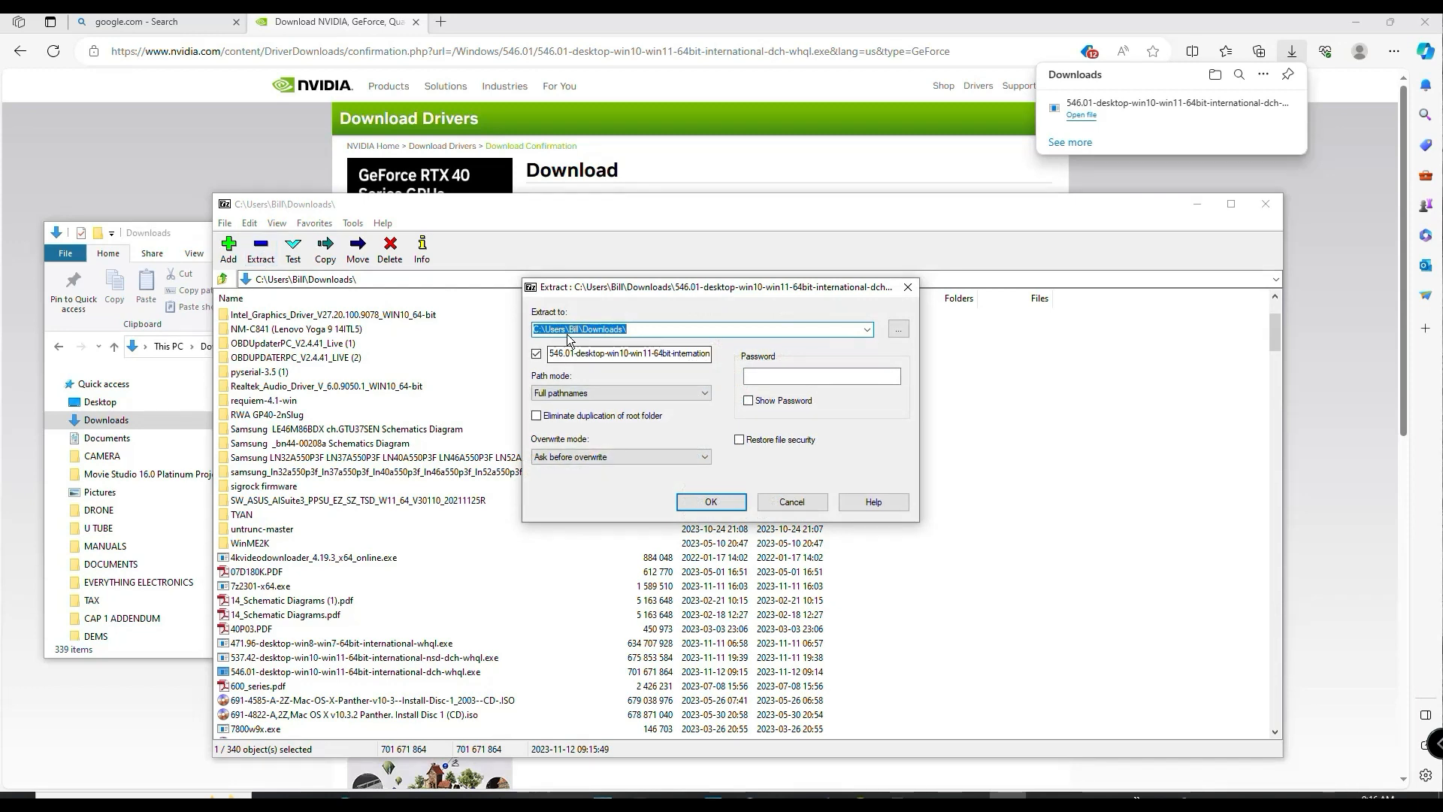
click(737, 331)
click(899, 329)
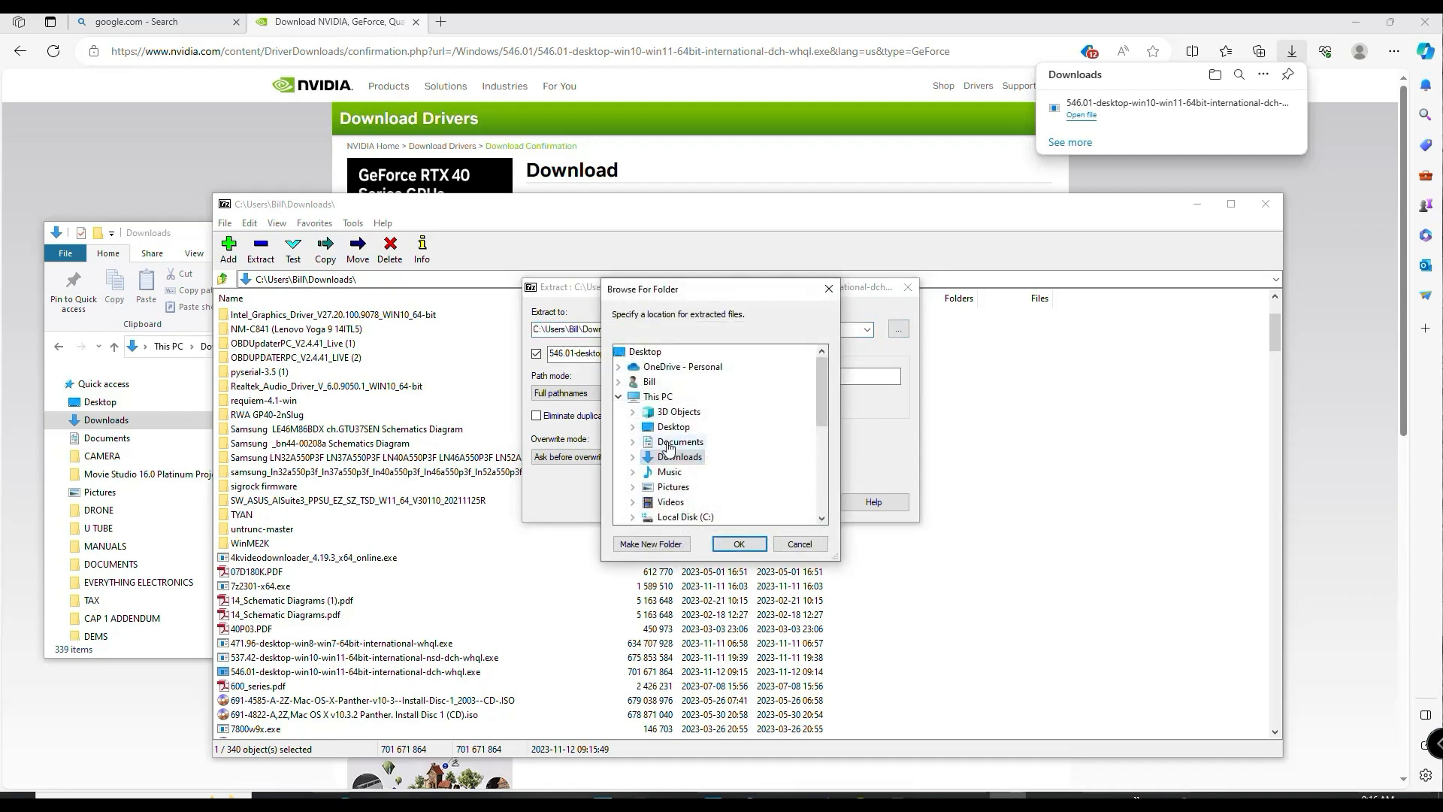
click(670, 443)
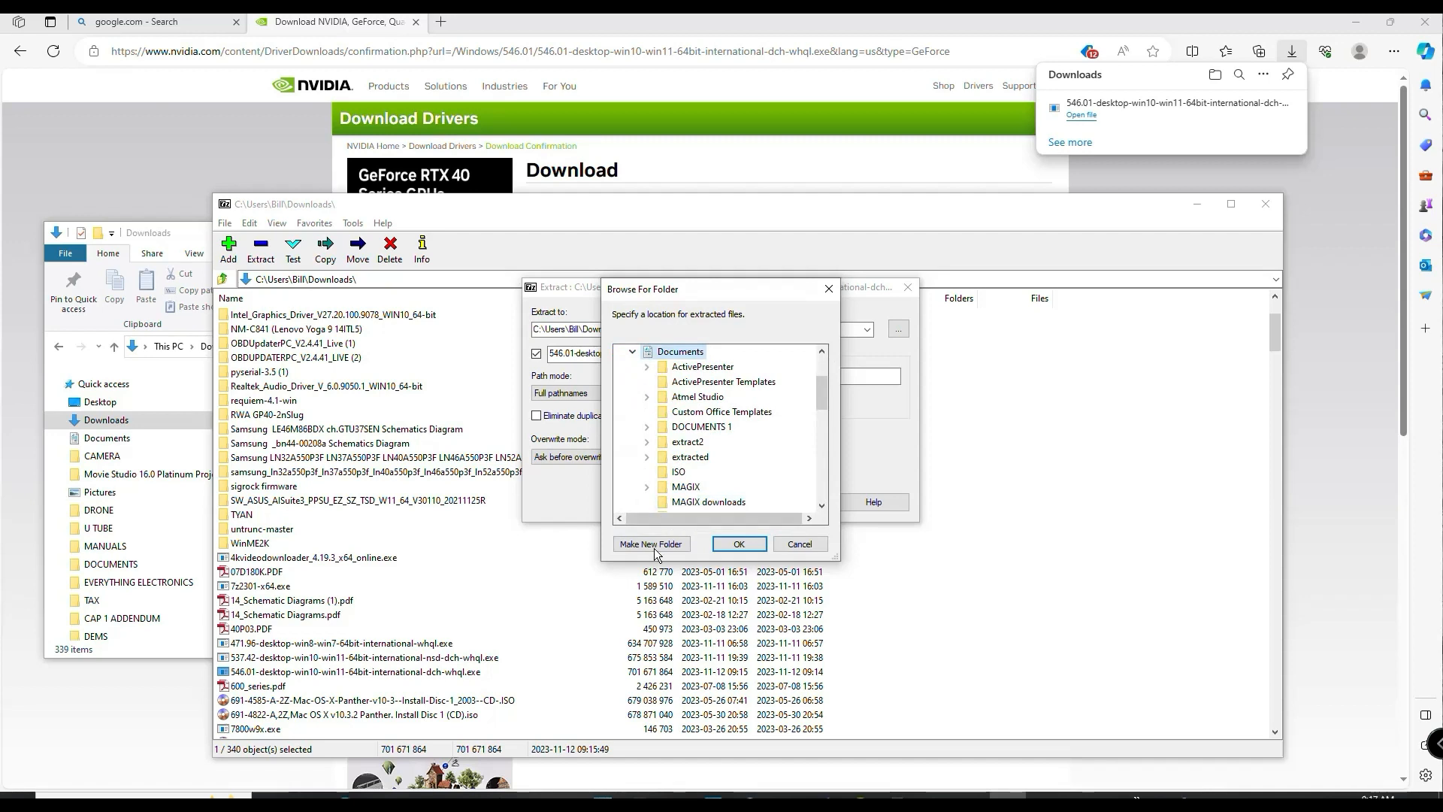
click(651, 544)
text(e)
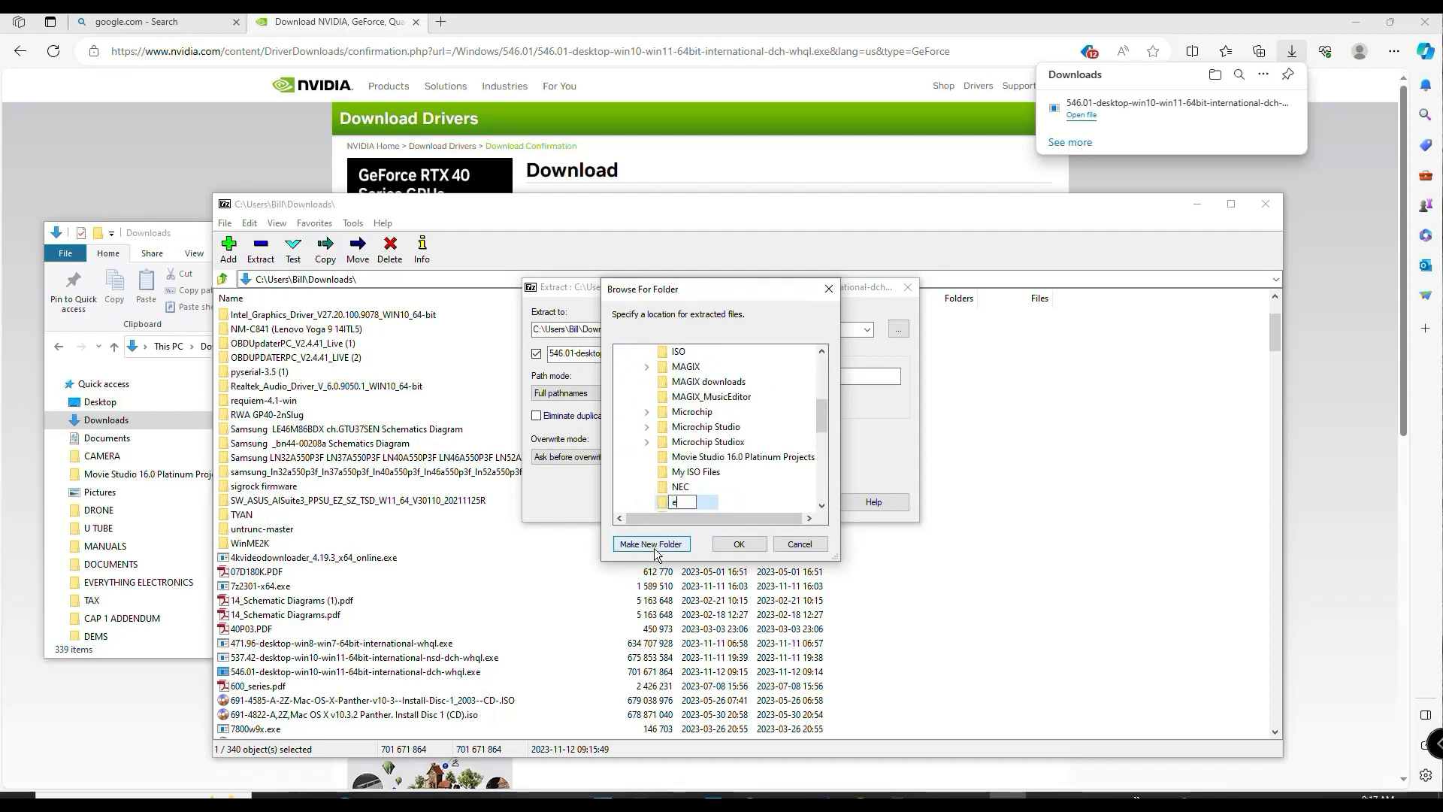
text(xtract3)
key(Return)
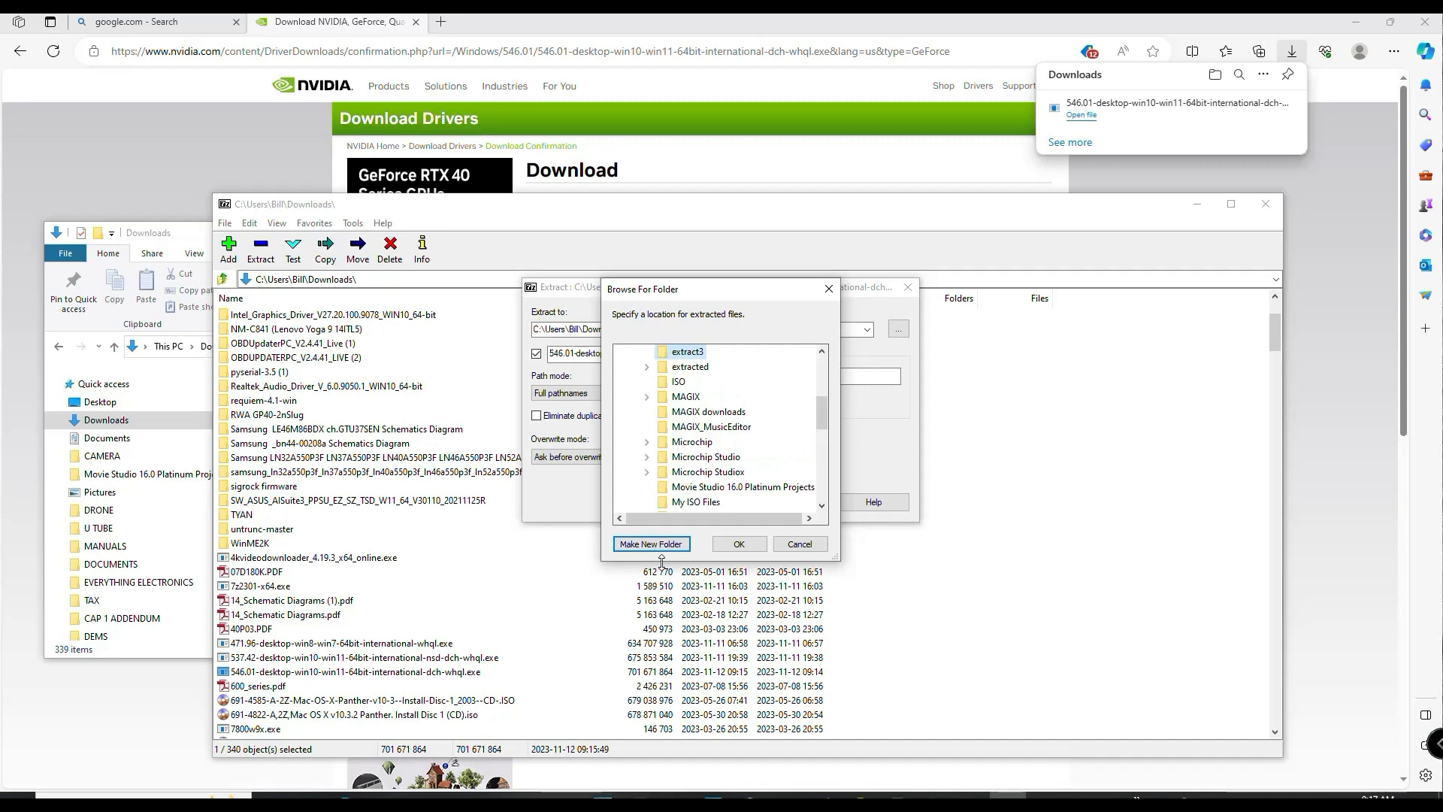
click(739, 543)
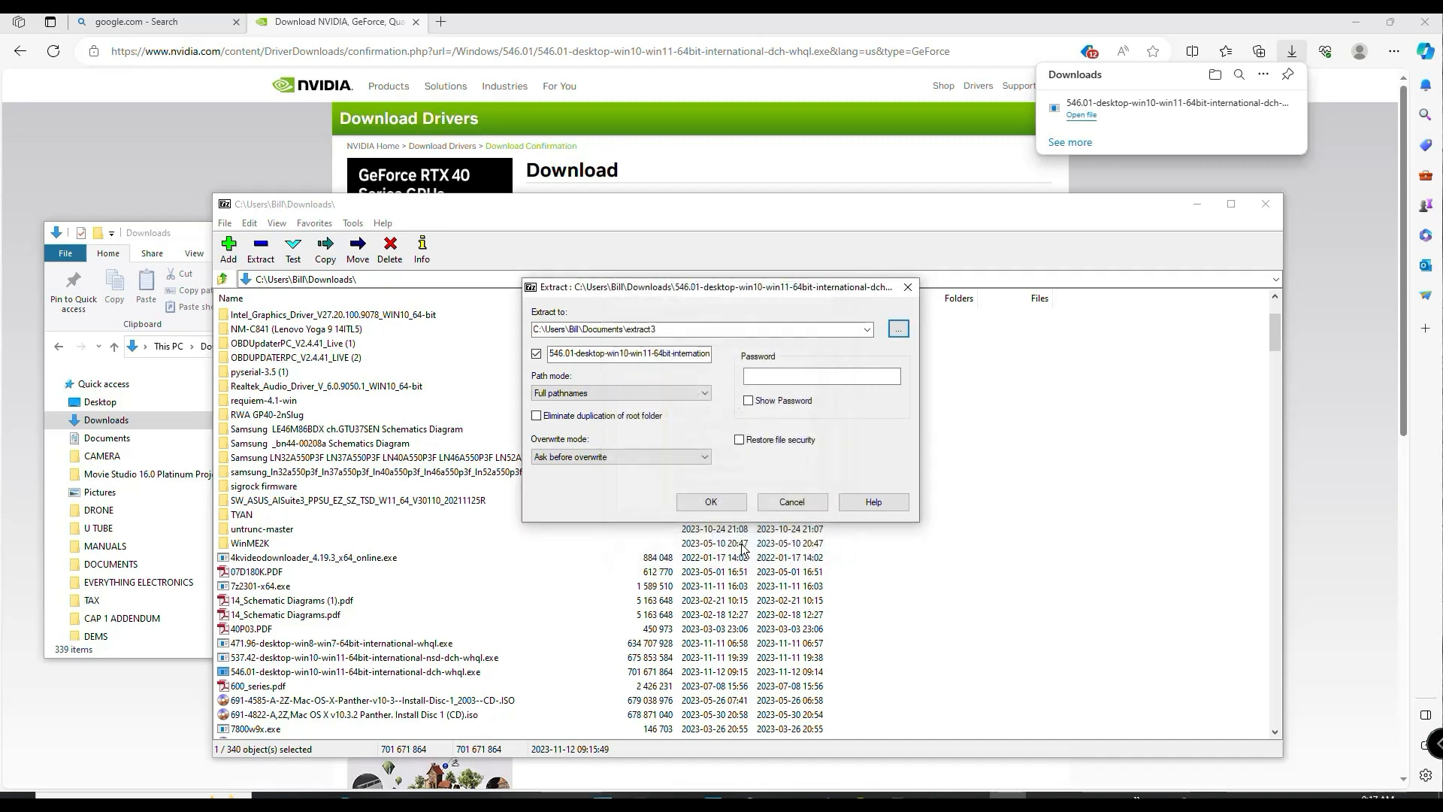
- Run the extraction of the driver package, and close 7-Zip and the Downloads window
click(711, 501)
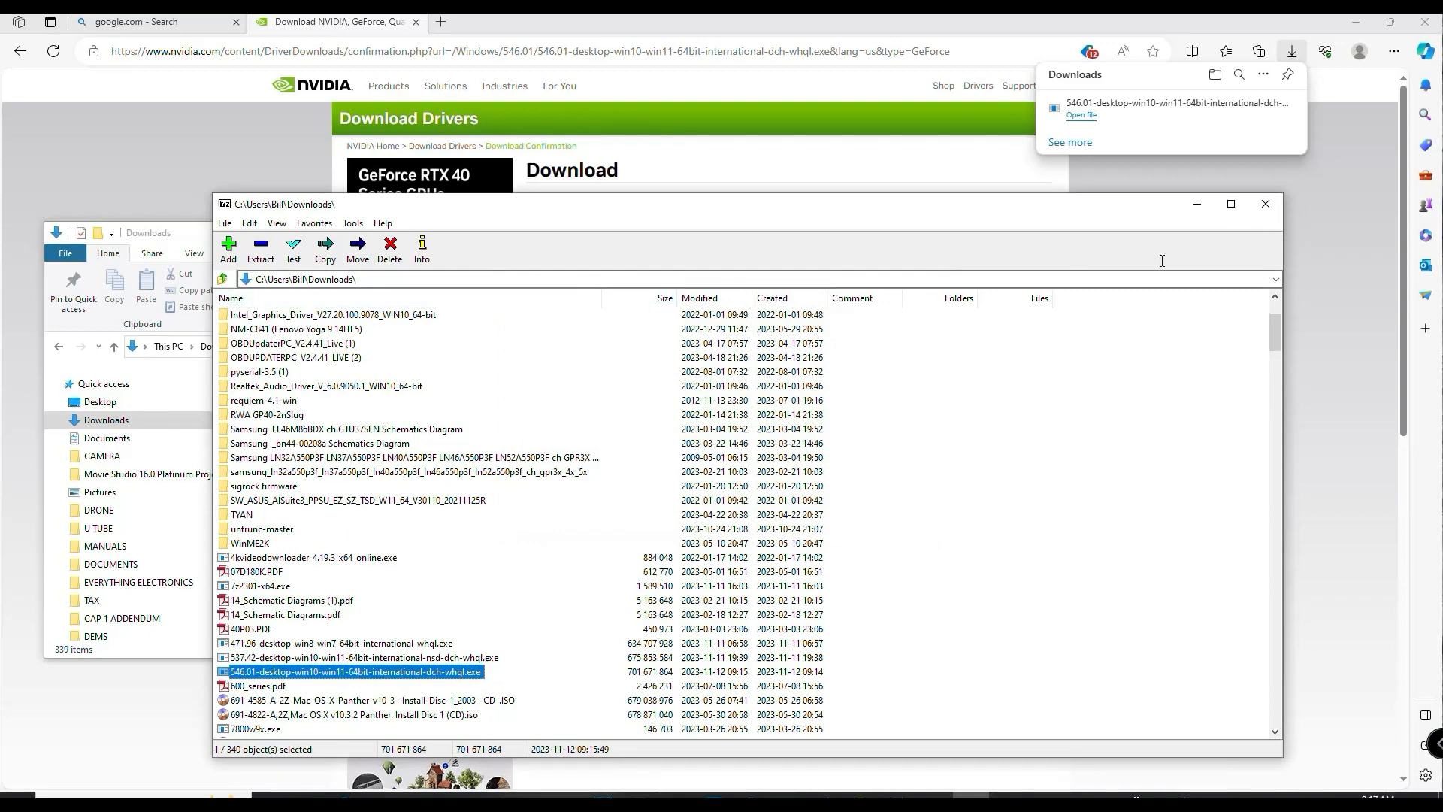
click(1266, 204)
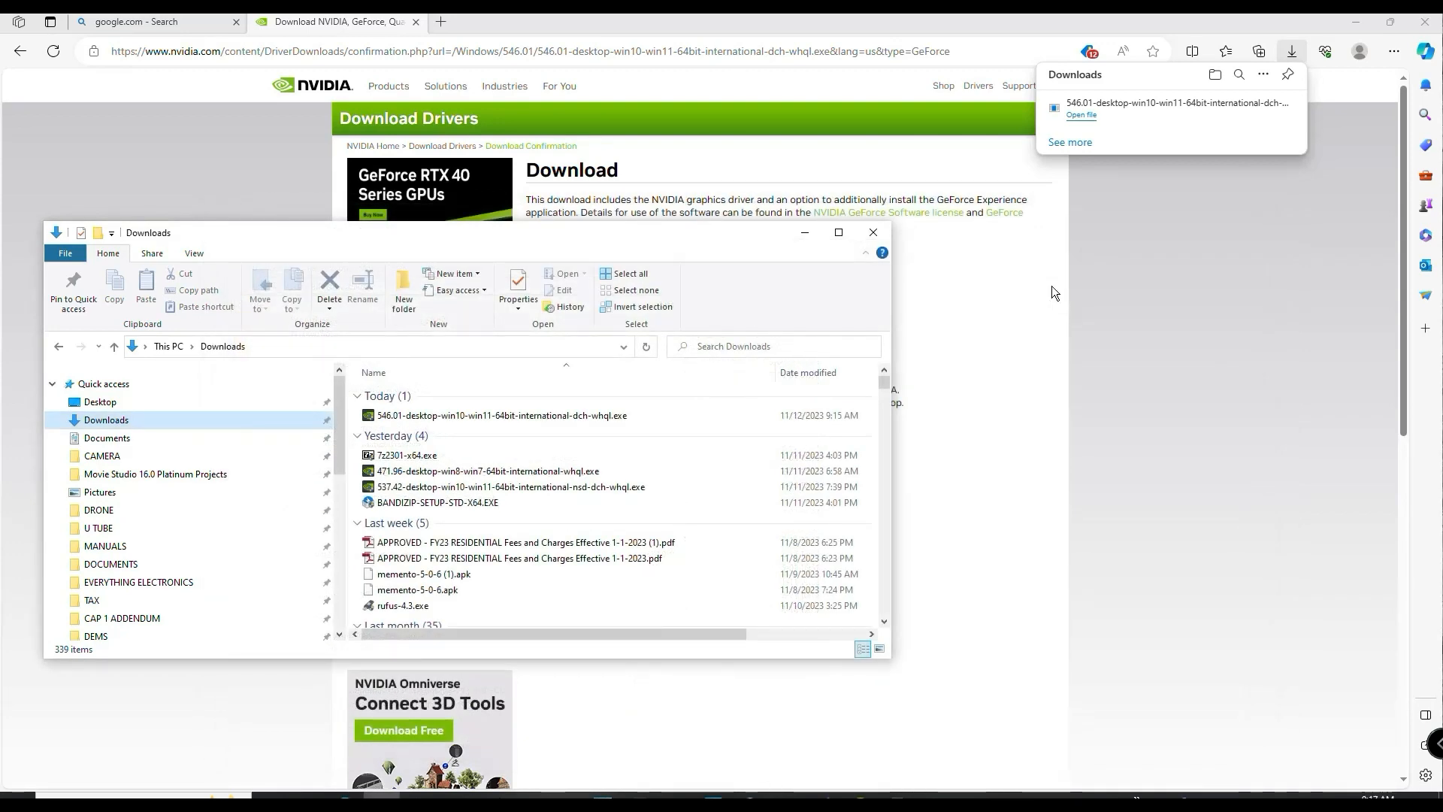
click(874, 232)
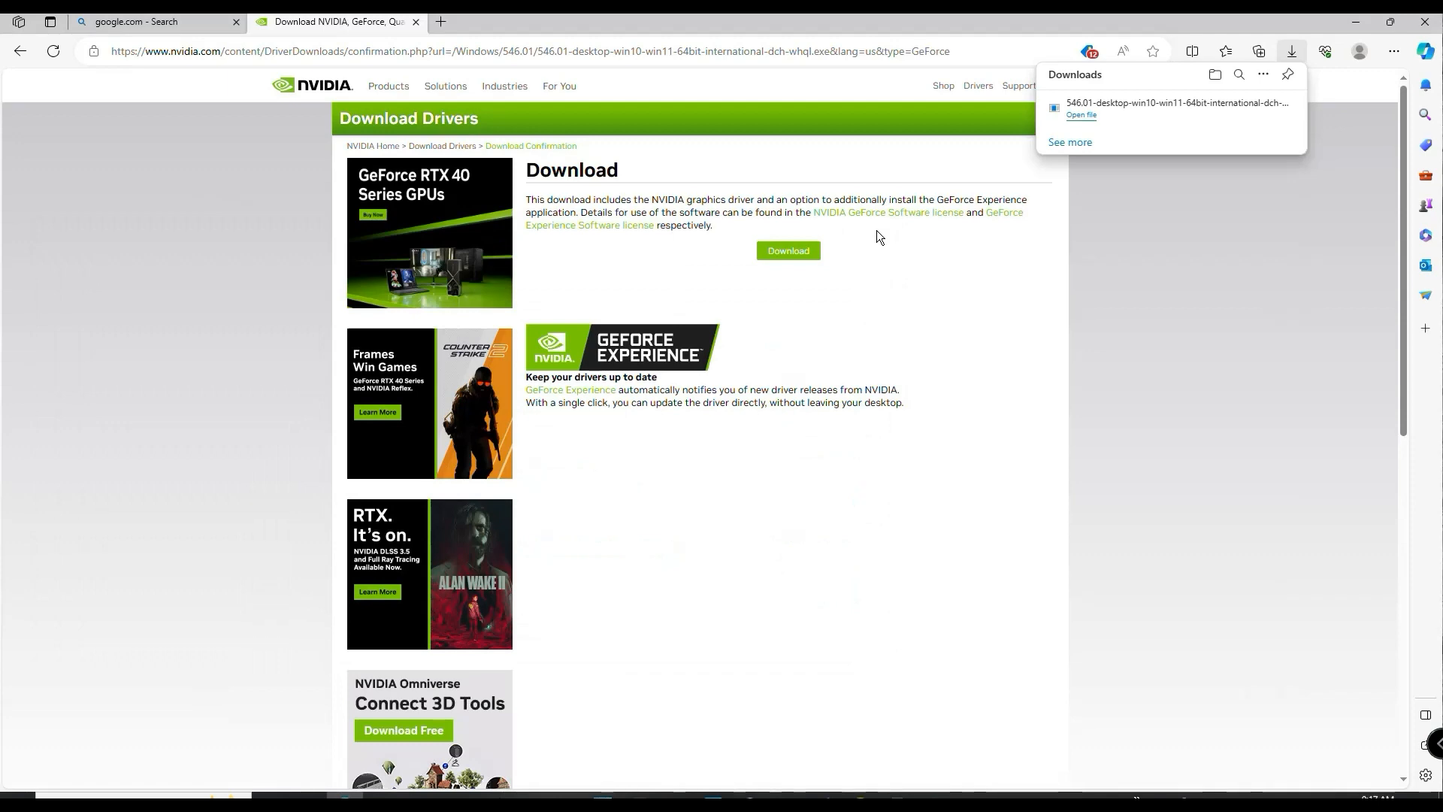
- In File Explorer, open the 546.01-desktop-win10-win11-64bit-international-dch-whql folder inside Documents\extract3
key(super+e)
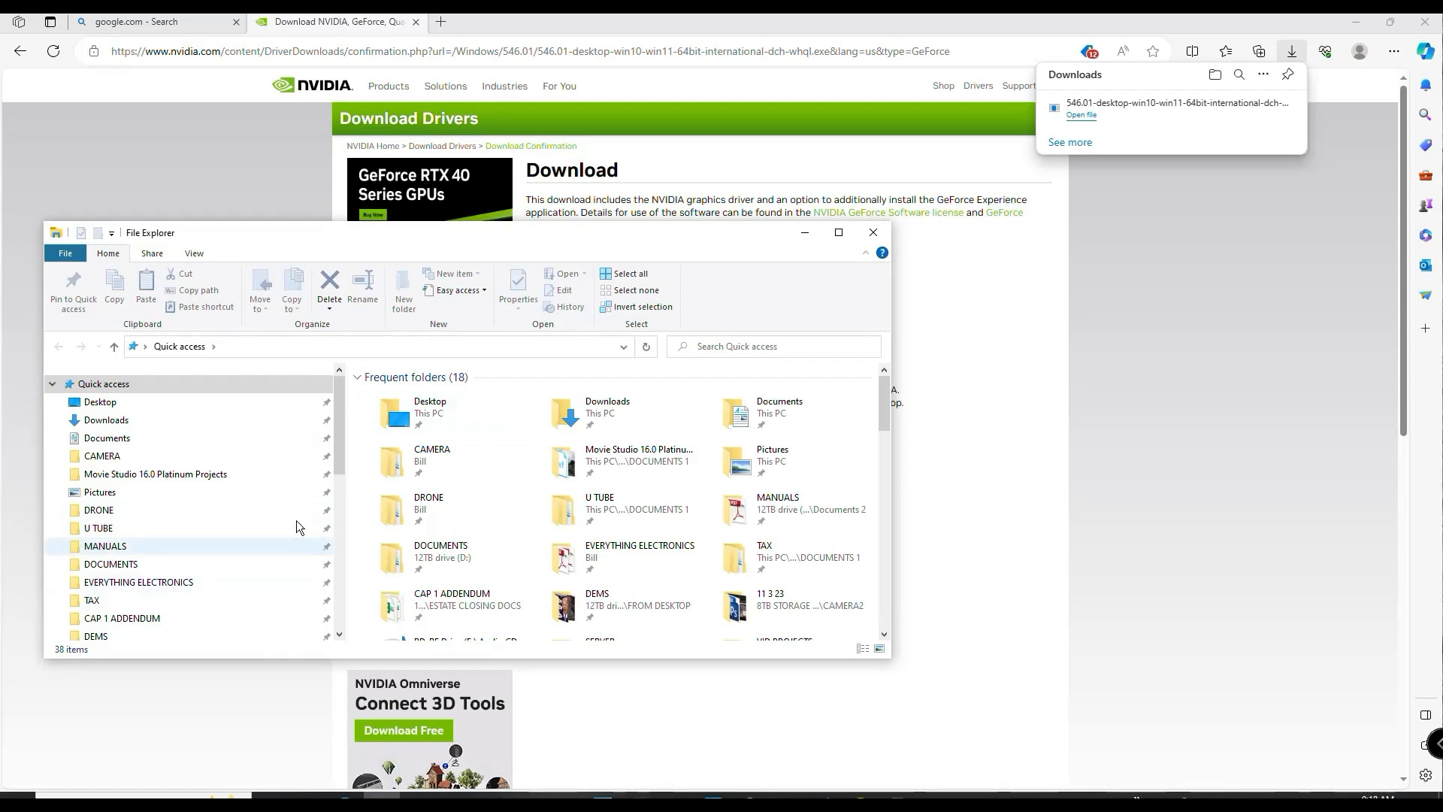
click(139, 442)
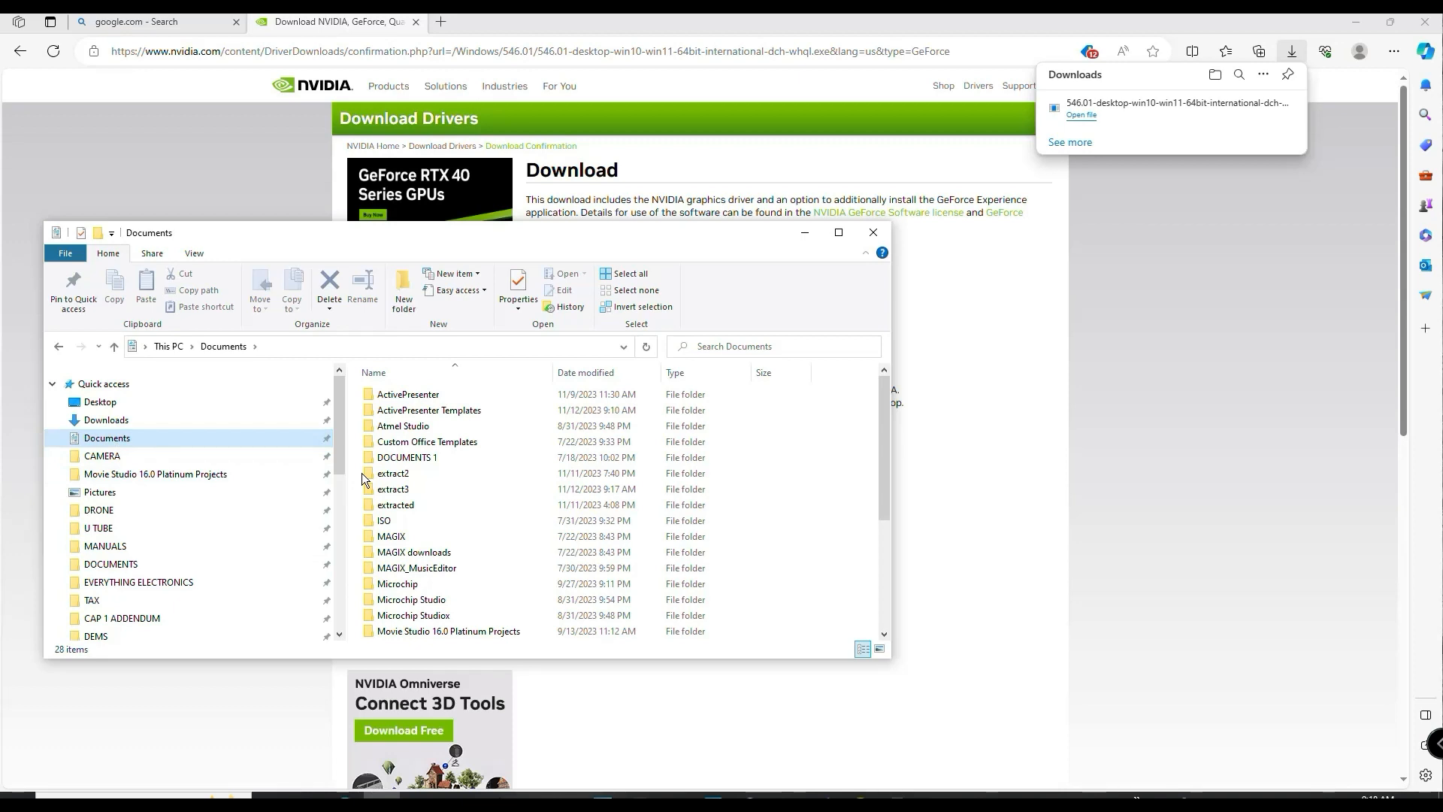
double_click(397, 489)
double_click(427, 396)
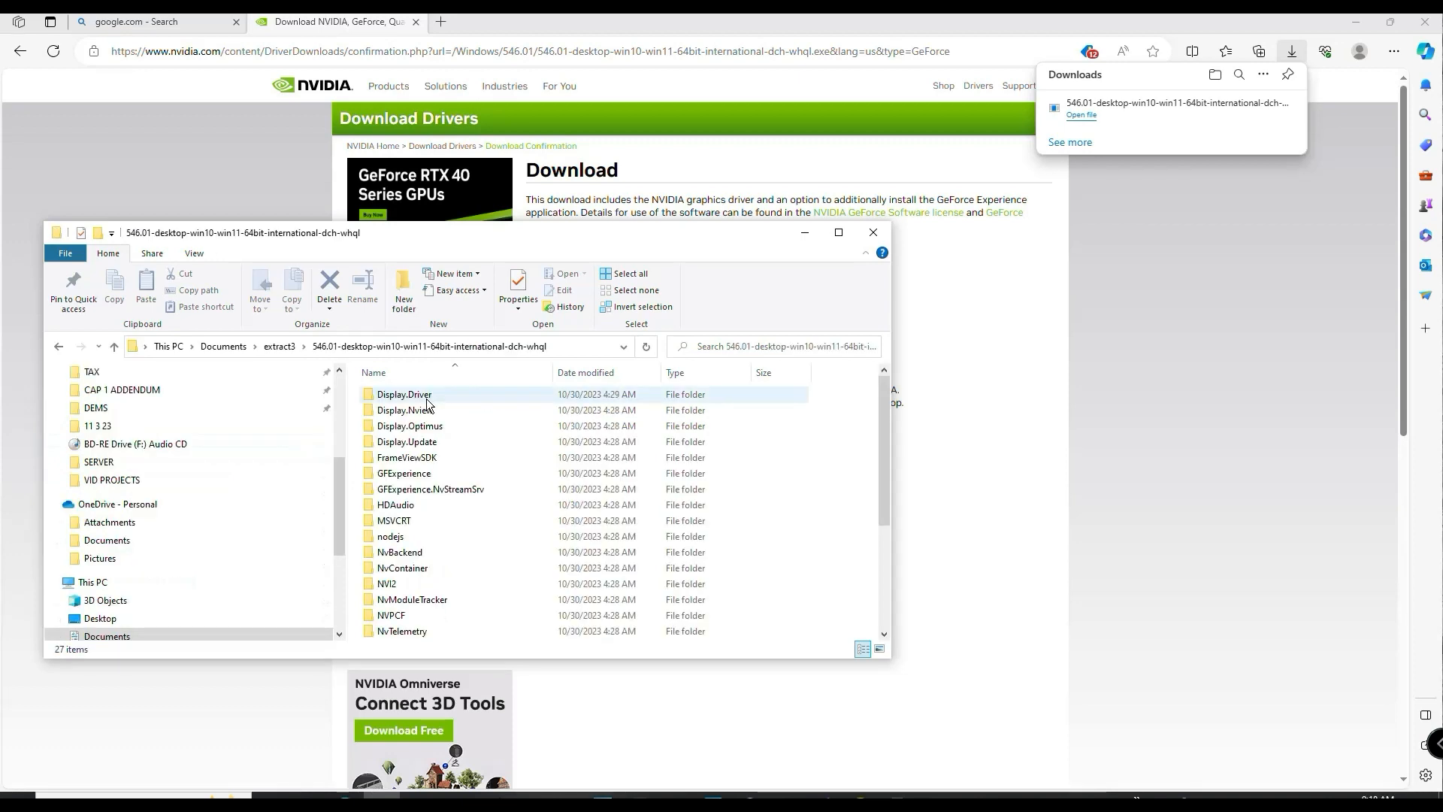